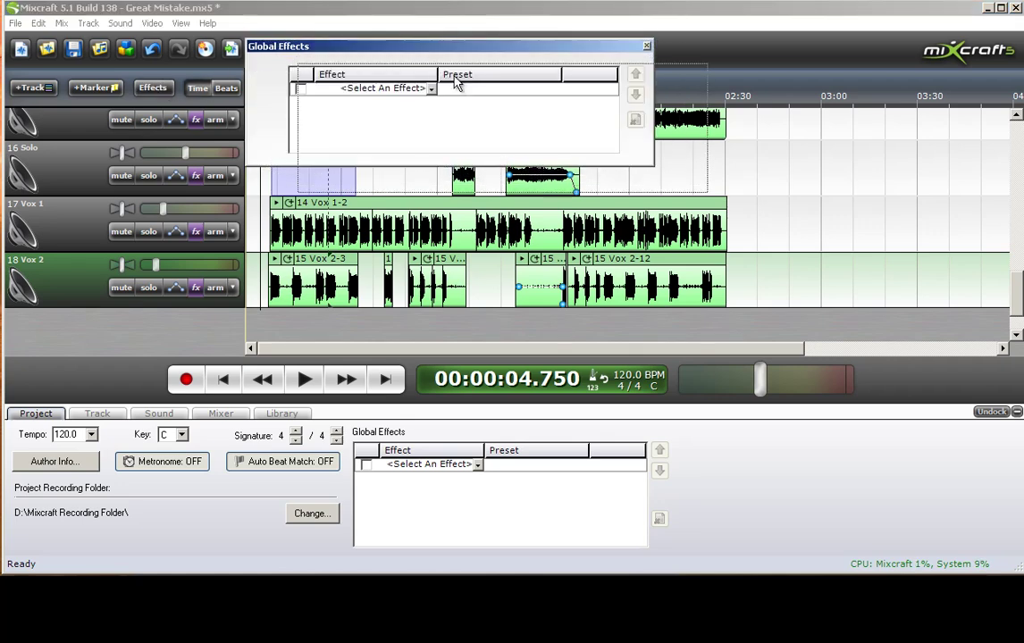
Add the Classic Compressor as a global effect, switch it off, and move the effects window clear of the tracks
left_click_drag(393, 50, 479, 99)
left_click(492, 135)
left_click(499, 138)
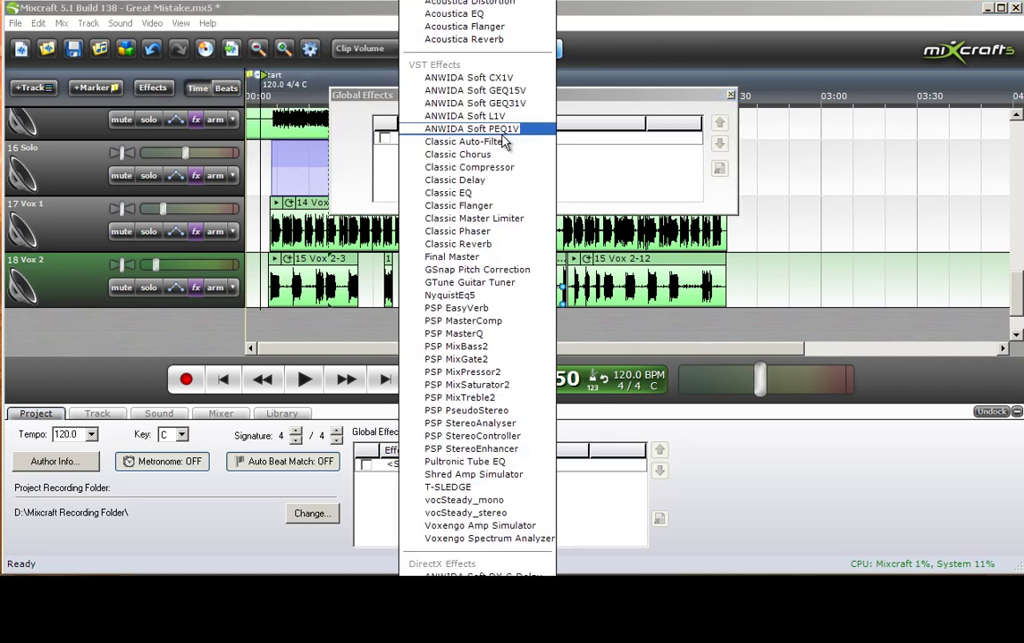
left_click(469, 167)
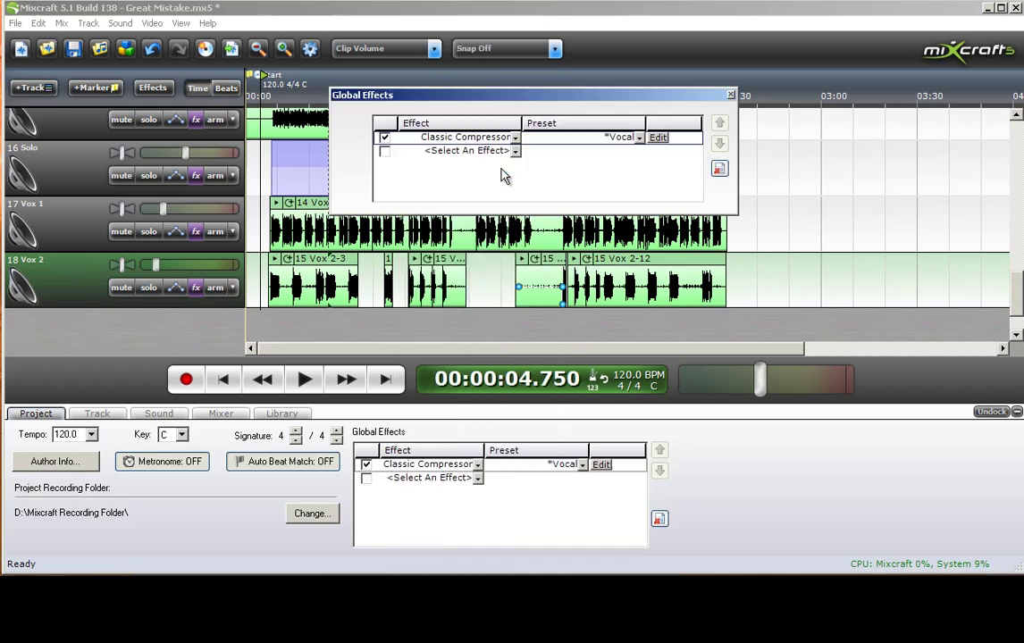
left_click_drag(540, 98, 748, 150)
left_click(591, 190)
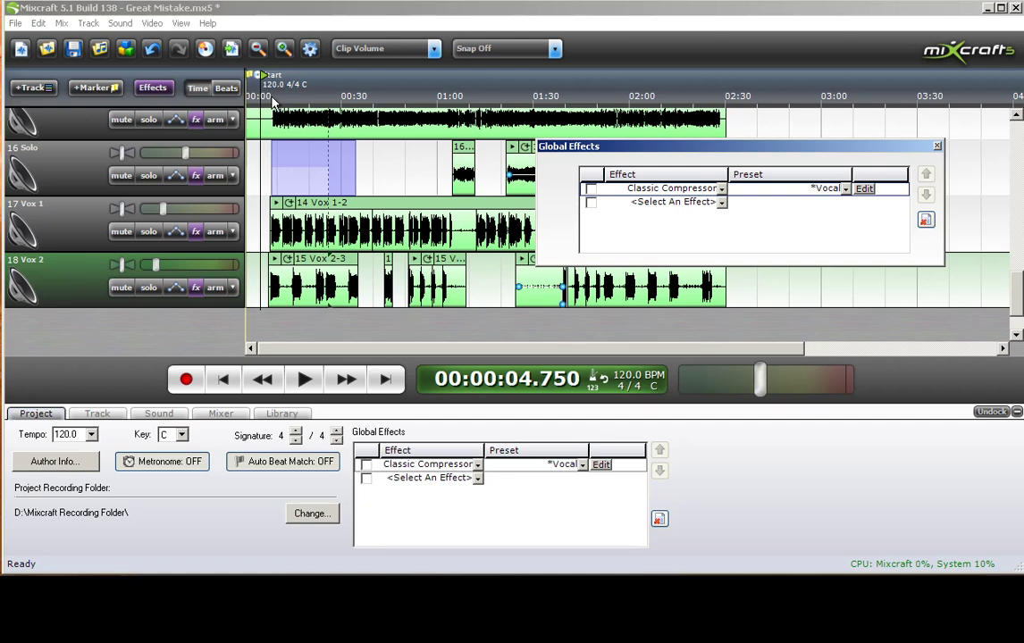
Select the Solo track's empty stretch from the vocals' start to about 1:05, and play that range as a loop
left_click_drag(272, 159, 447, 192)
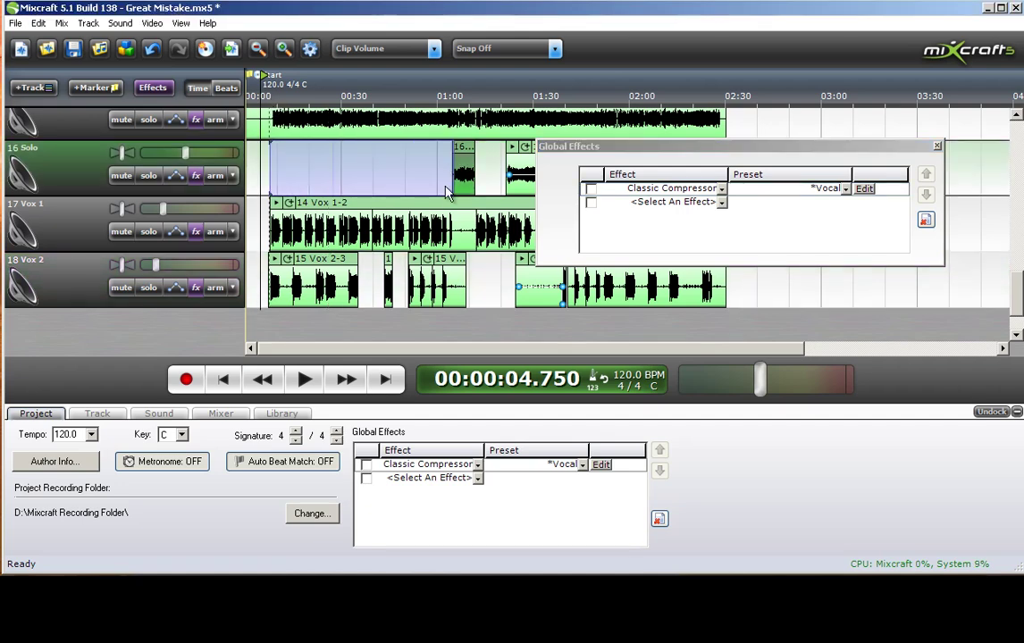
left_click(605, 381)
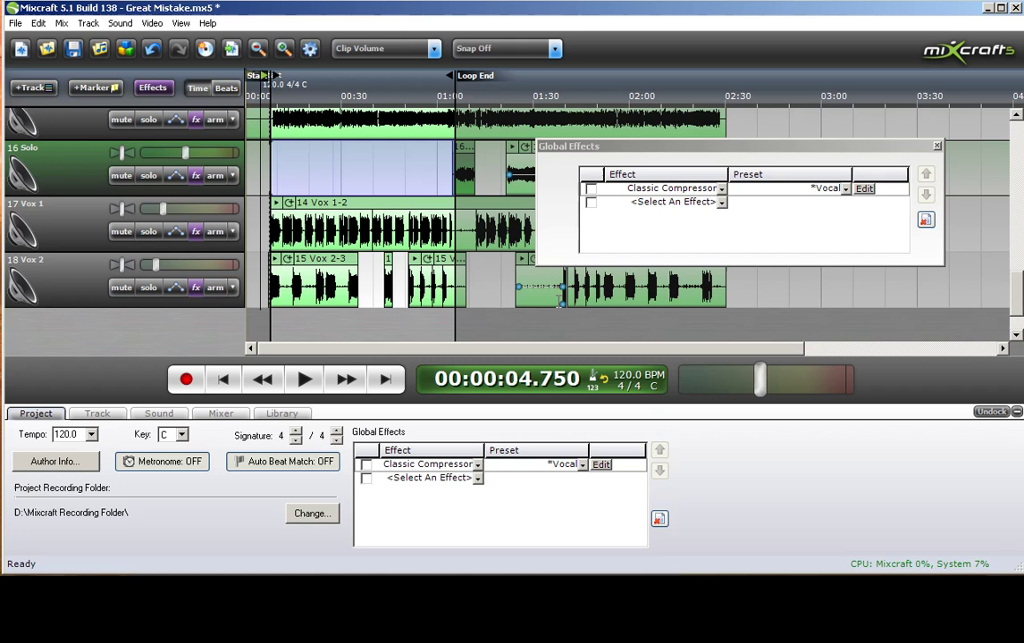
left_click(304, 380)
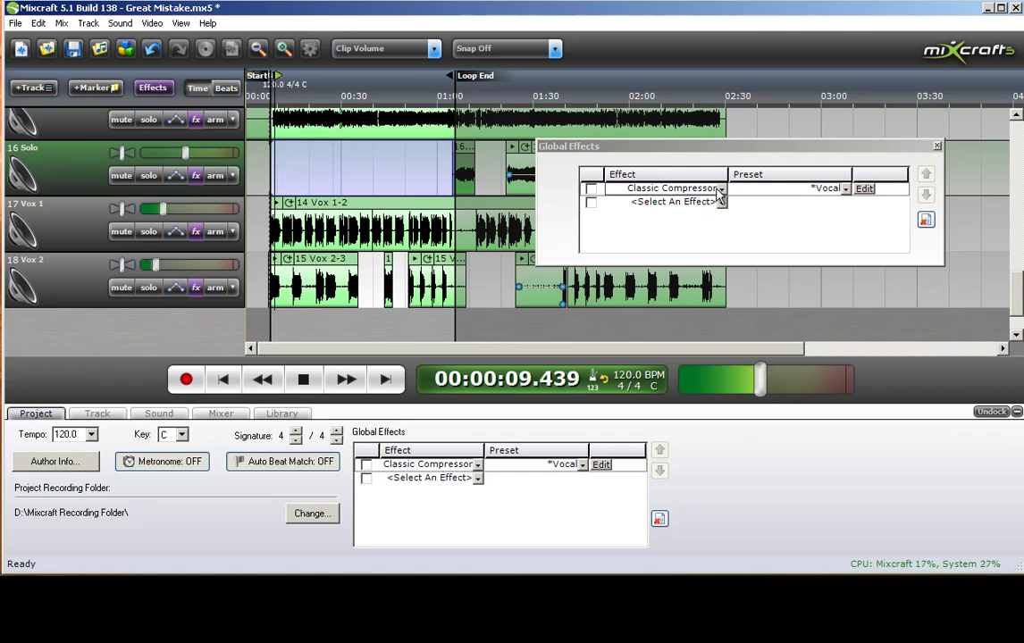
Enable the Classic Compressor and apply its Mix Down preset
left_click(591, 189)
left_click(864, 189)
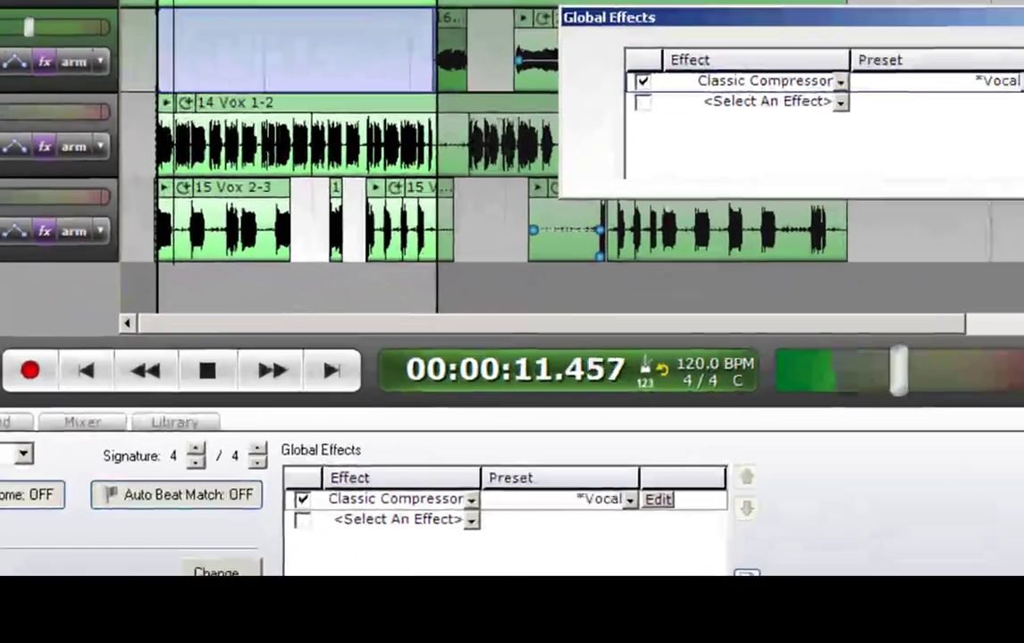
left_click(730, 170)
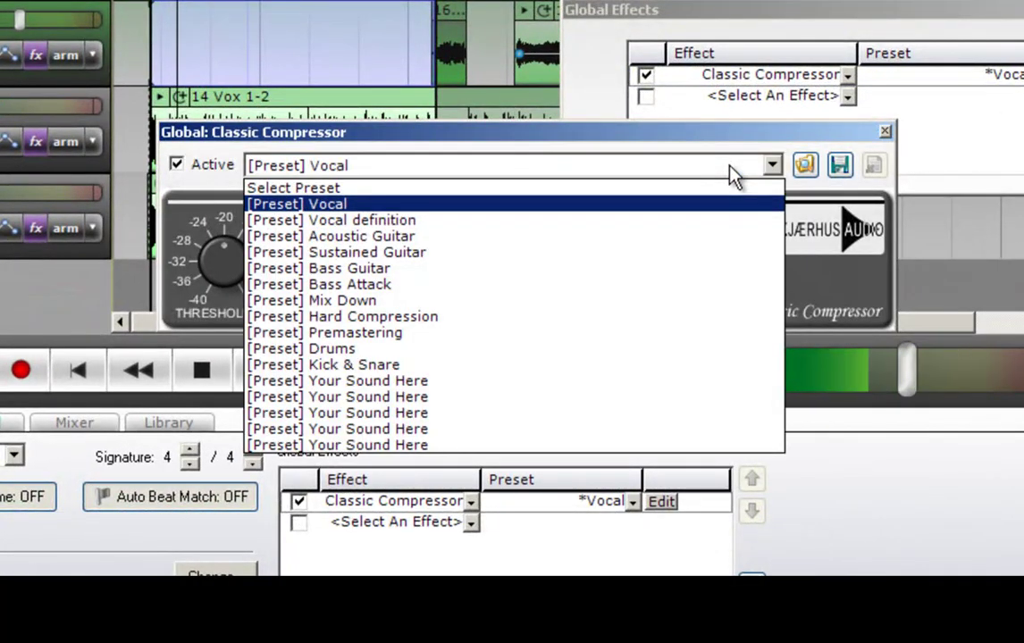
left_click(440, 300)
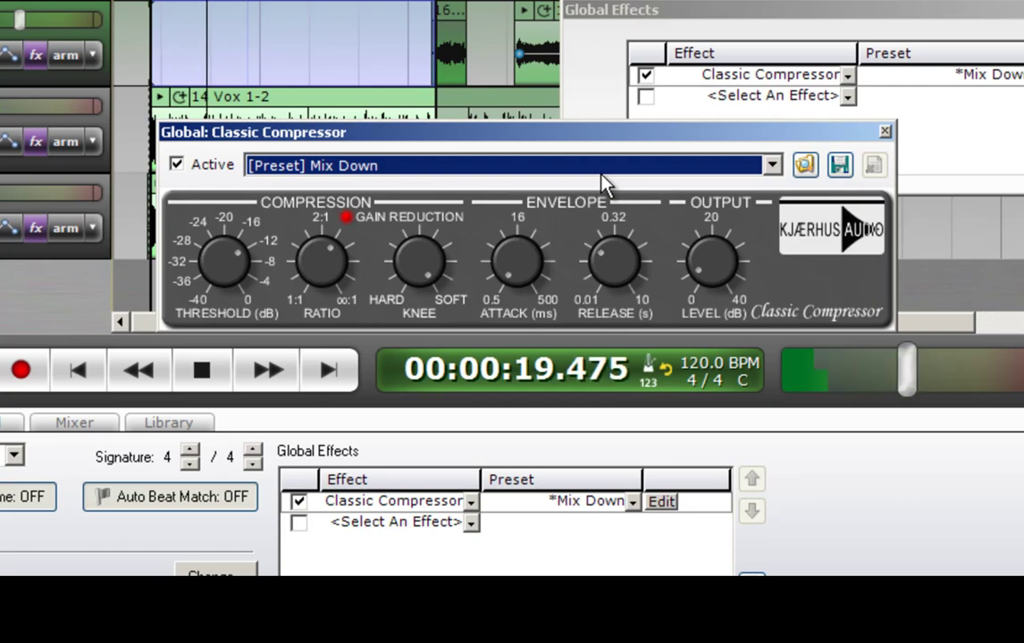
left_click(885, 131)
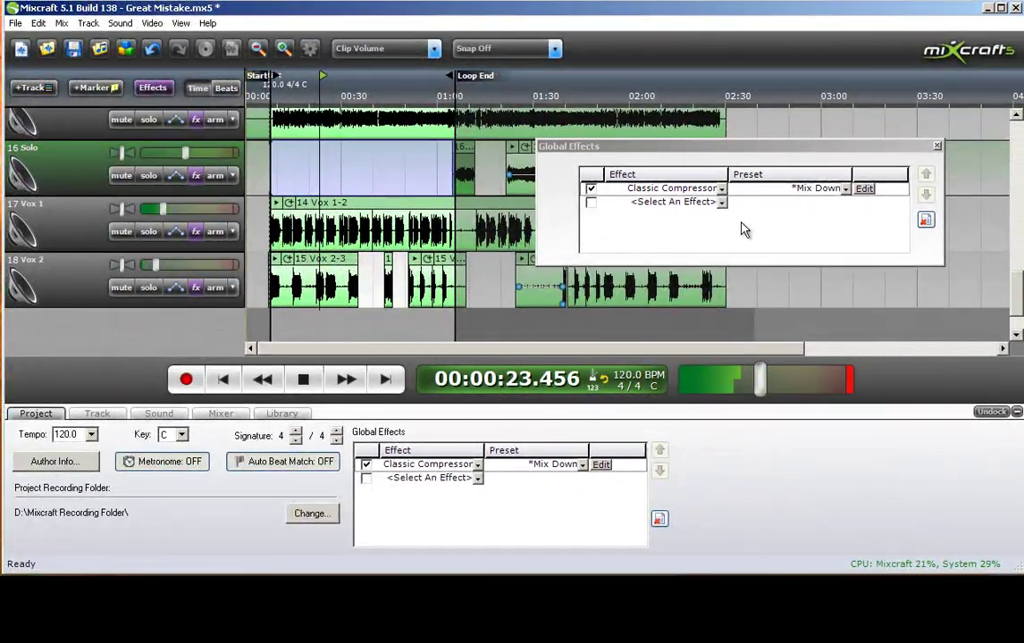
Add the ANWIDA Soft GEQ31V equalizer as the second global effect, open its settings and stop playback
left_click(721, 202)
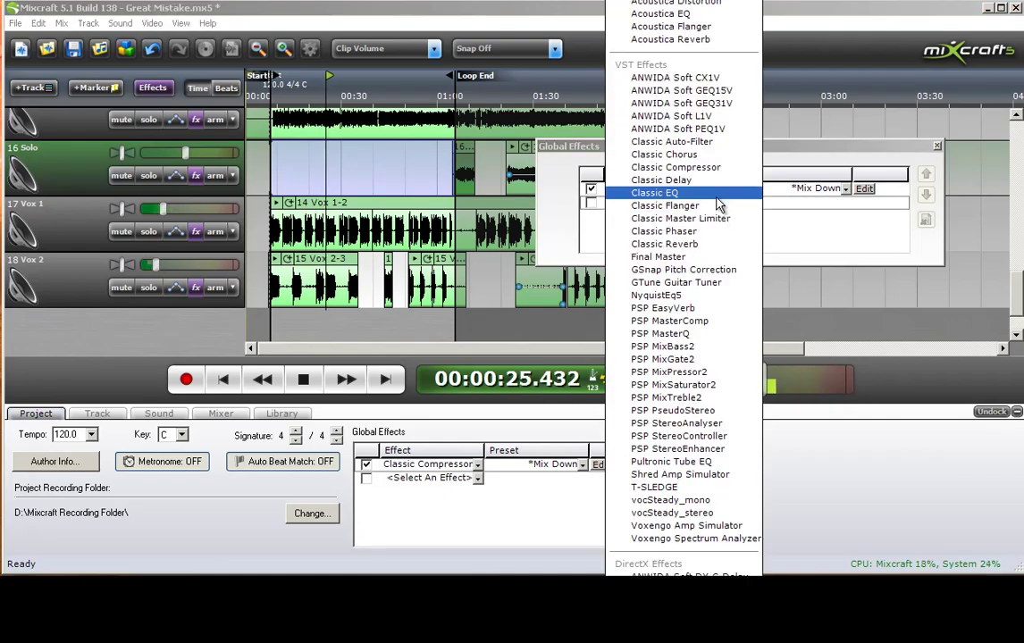
left_click(684, 104)
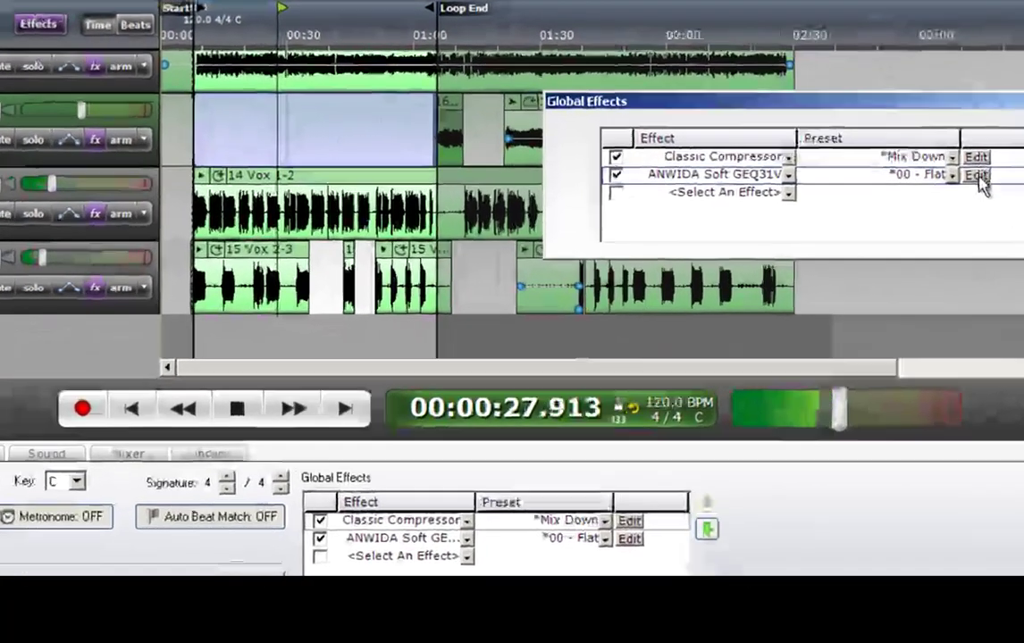
left_click(978, 176)
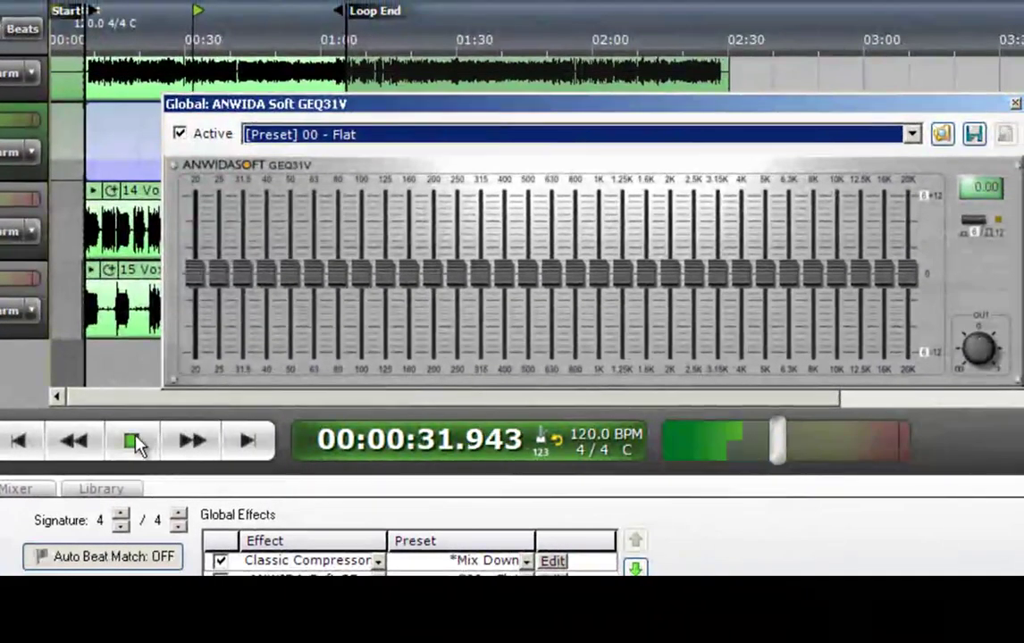
left_click(133, 439)
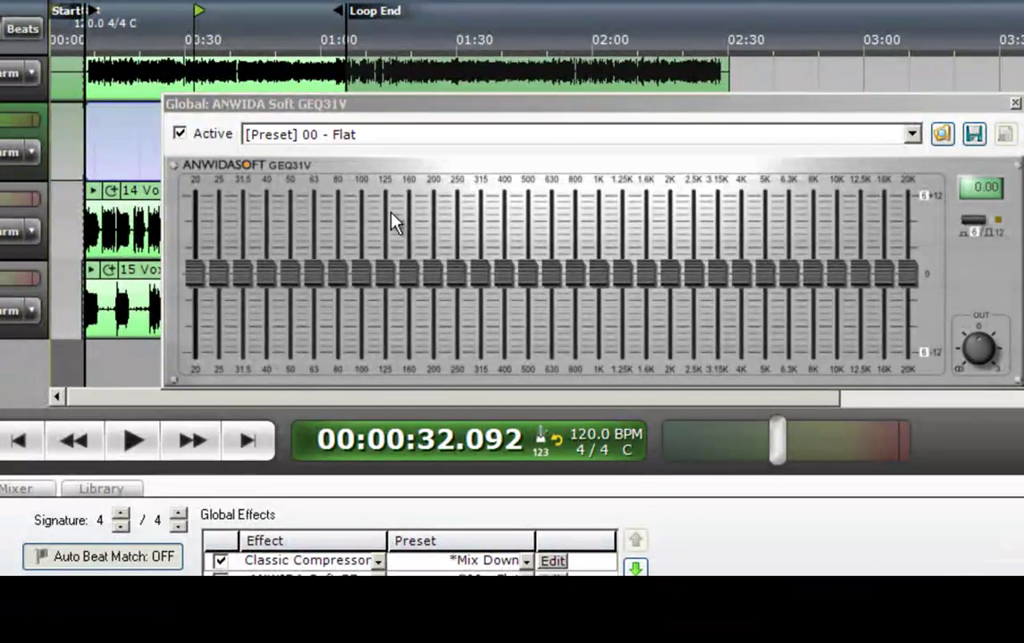
During playback, set the 250 Hz band to -0.61 and cut the 400 Hz to 1.25 kHz bands in a dip deepest at 630 Hz
left_click(146, 444)
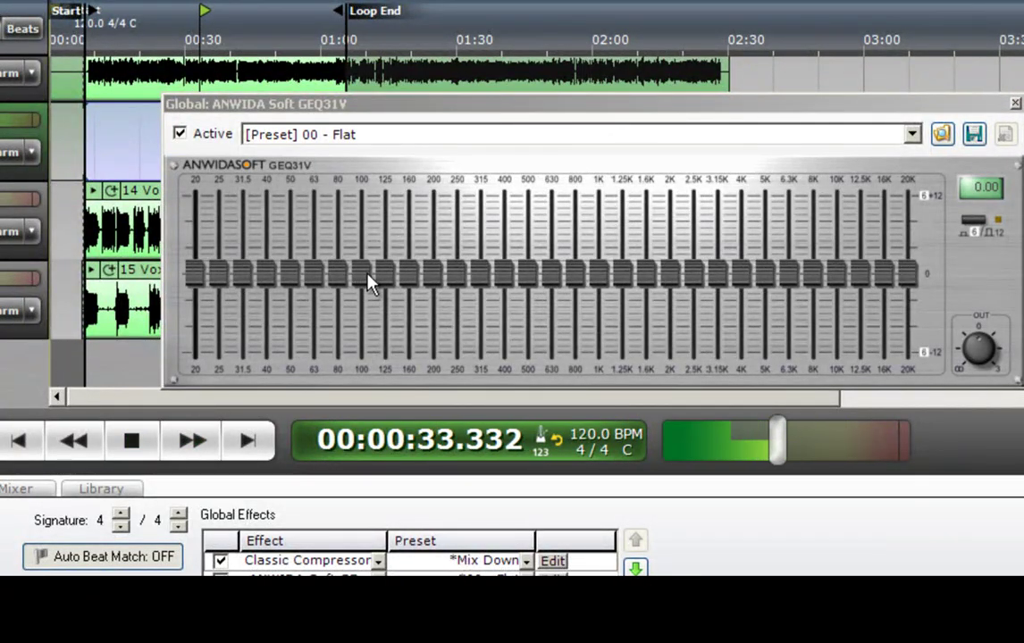
mouse_move(457, 274)
left_mouse_down()
mouse_move(456, 208)
mouse_move(458, 353)
mouse_move(457, 283)
left_mouse_up()
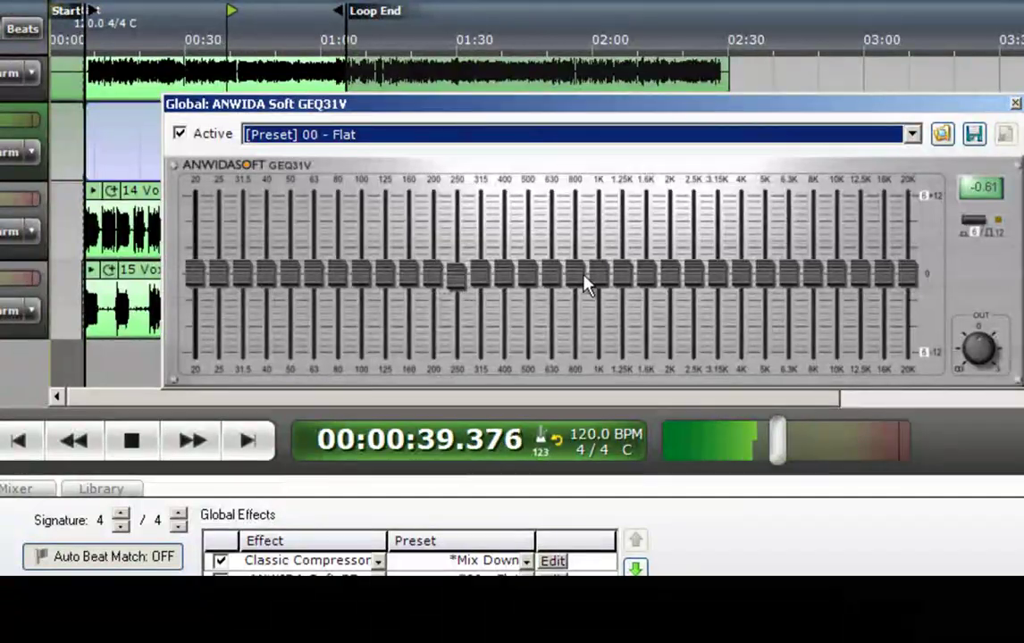
left_click_drag(624, 284, 578, 295)
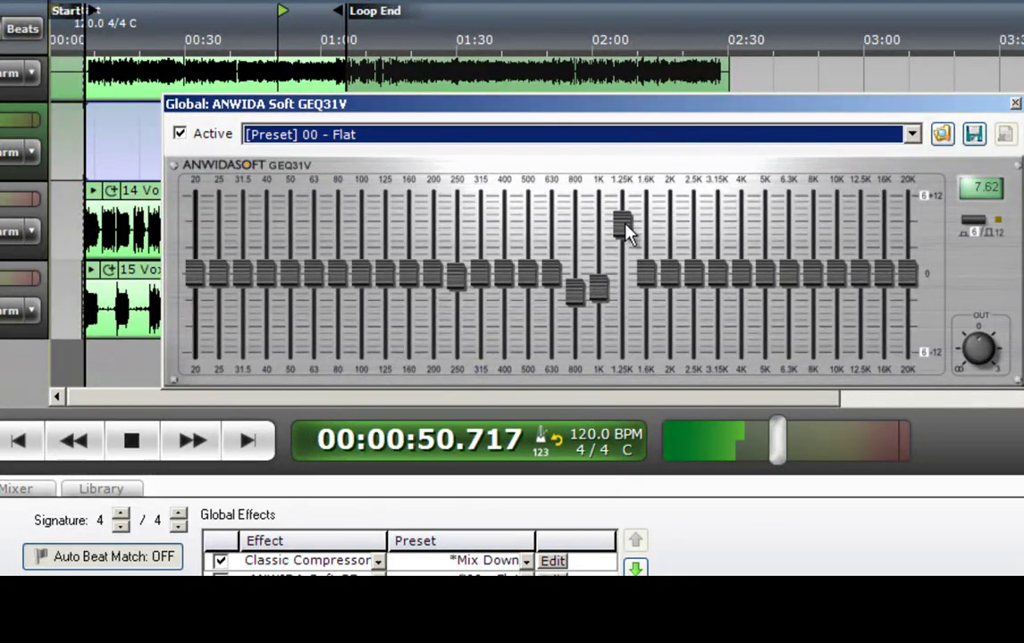
left_click_drag(551, 272, 561, 305)
left_click_drag(527, 273, 531, 225)
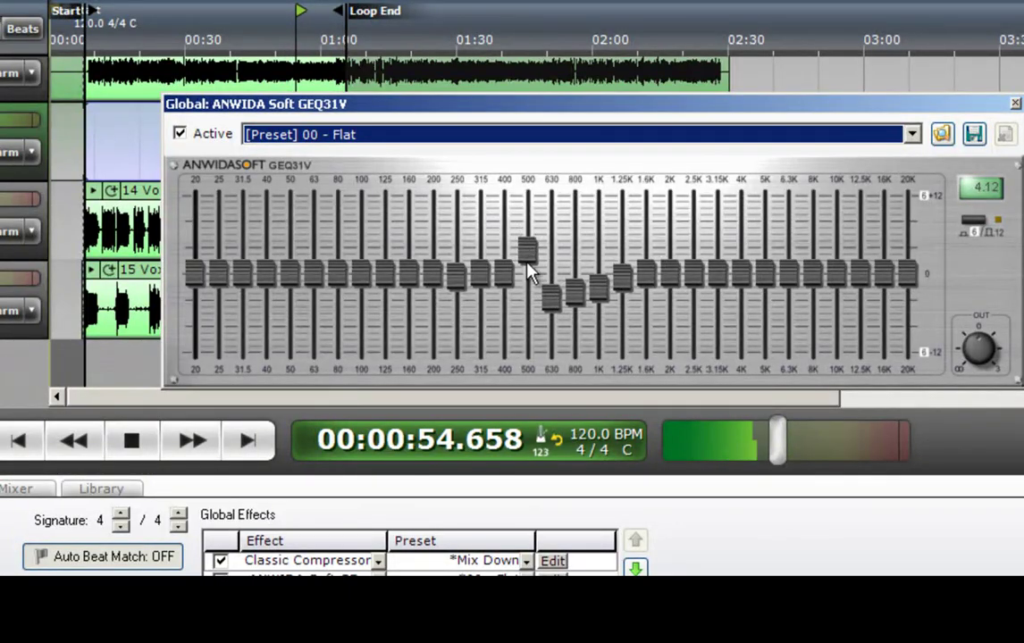
left_click_drag(504, 273, 509, 225)
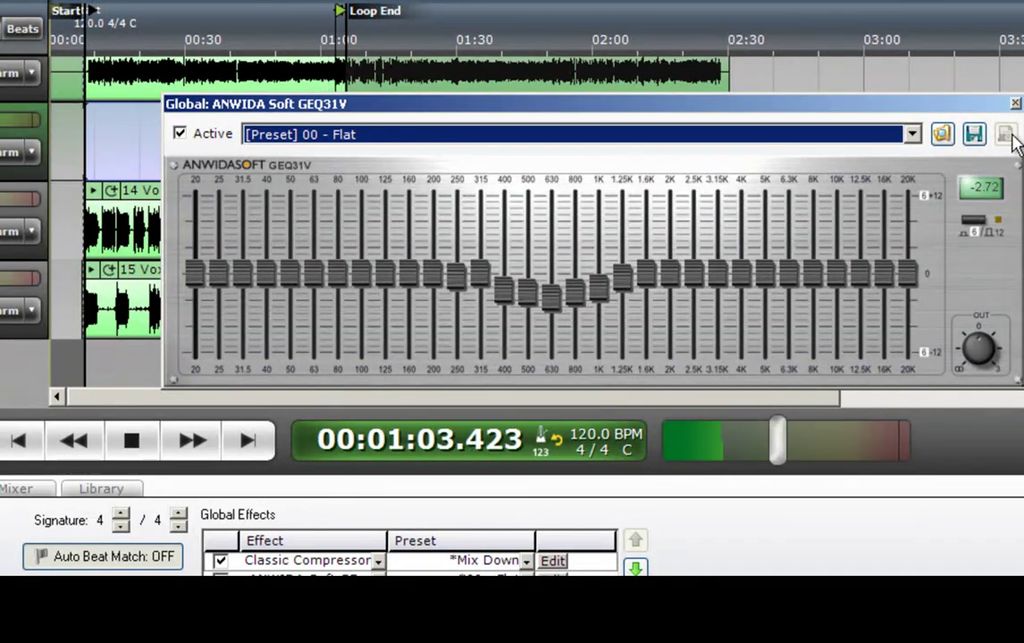
left_click(1016, 104)
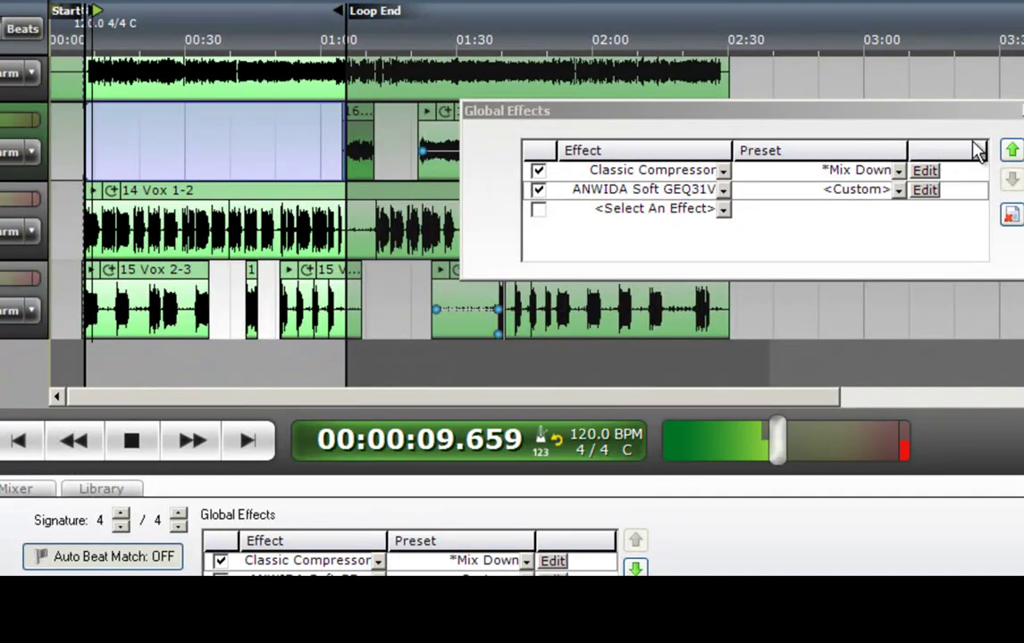
Stop playback and add Acoustica Reverb as the third global effect
left_click(134, 447)
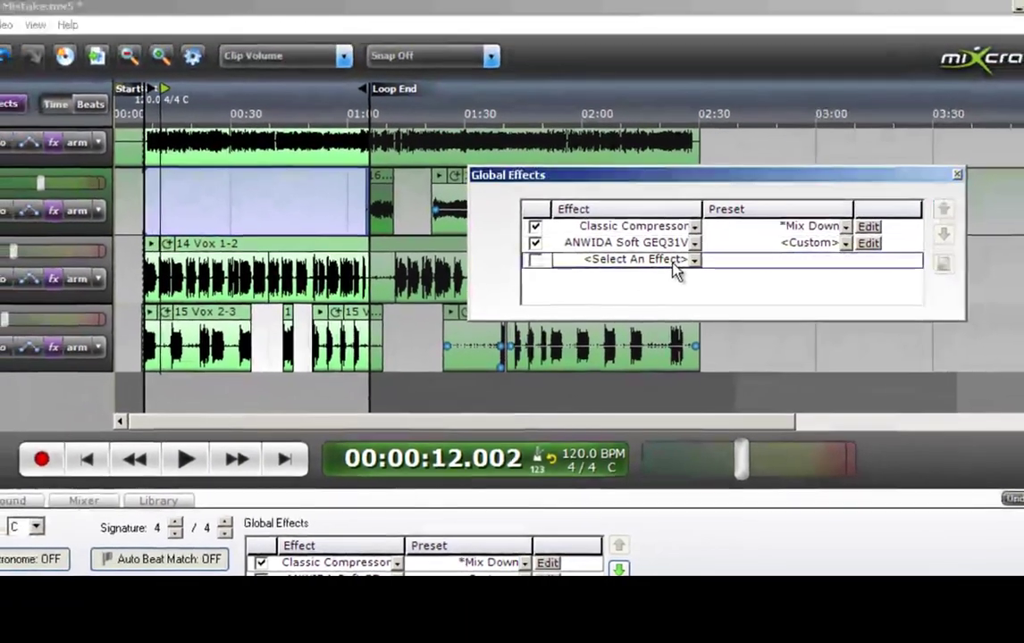
left_click(699, 211)
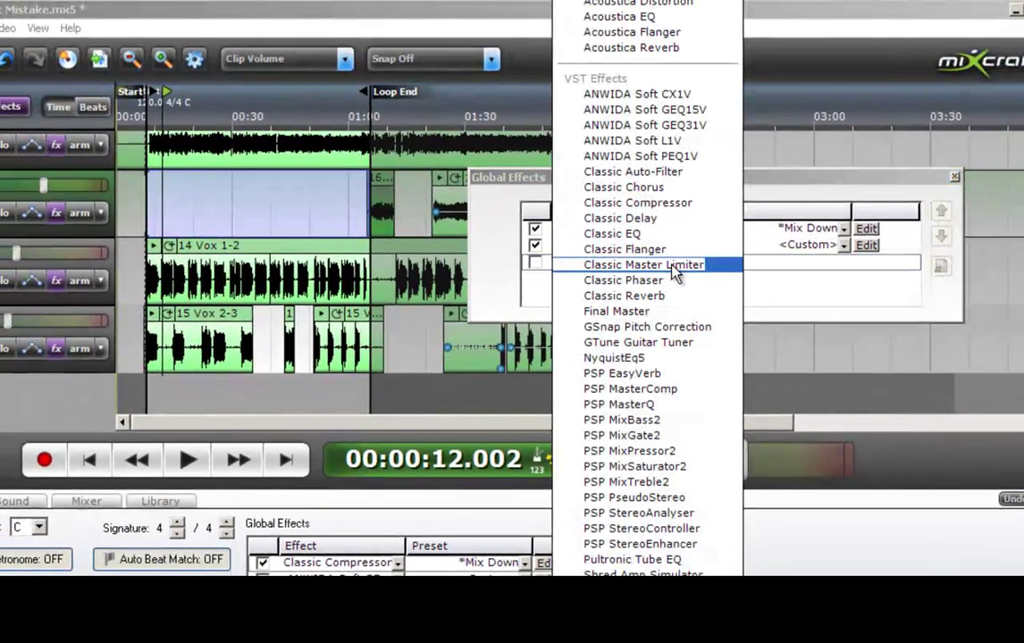
left_click(656, 49)
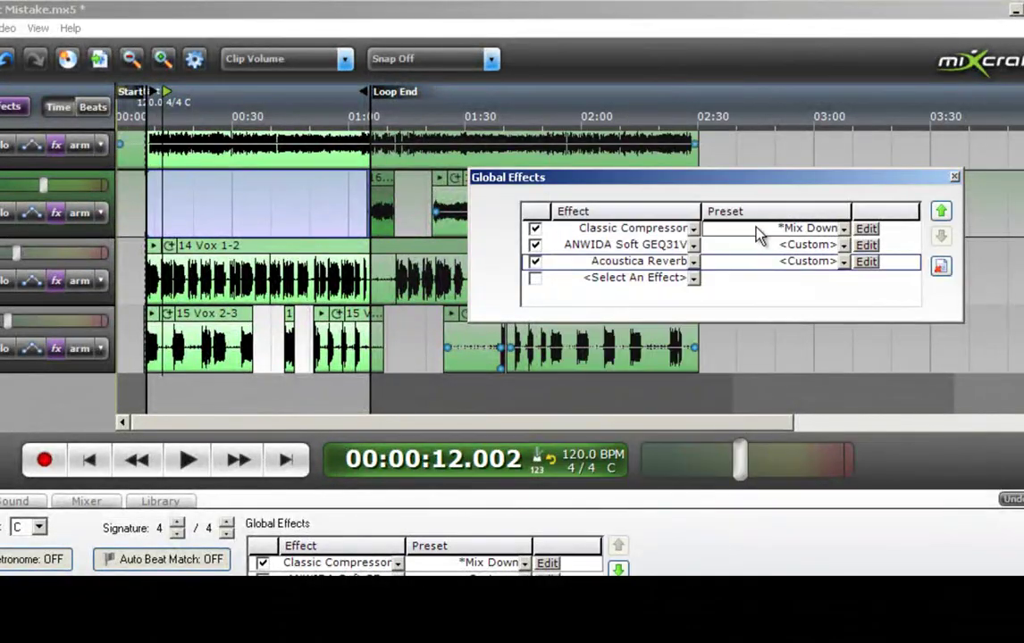
In Acoustica Reverb, set the wet mix to 5 and high-frequency damping to 0, and raise the reverberation slightly
left_click(865, 262)
left_click_drag(407, 411, 398, 409)
left_click_drag(483, 288, 386, 289)
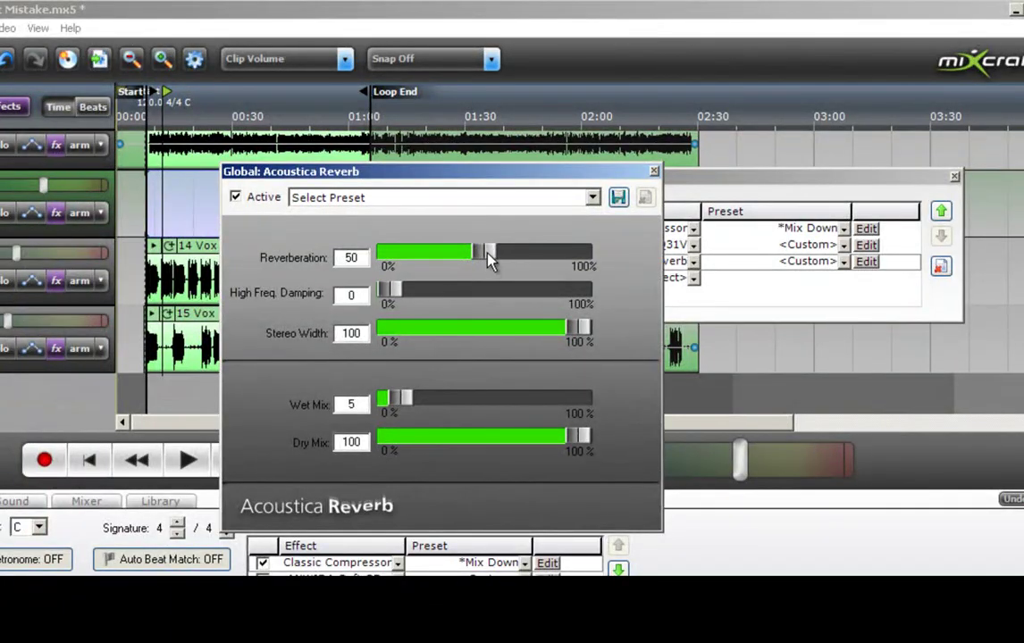
left_click_drag(487, 256, 506, 256)
left_click(654, 171)
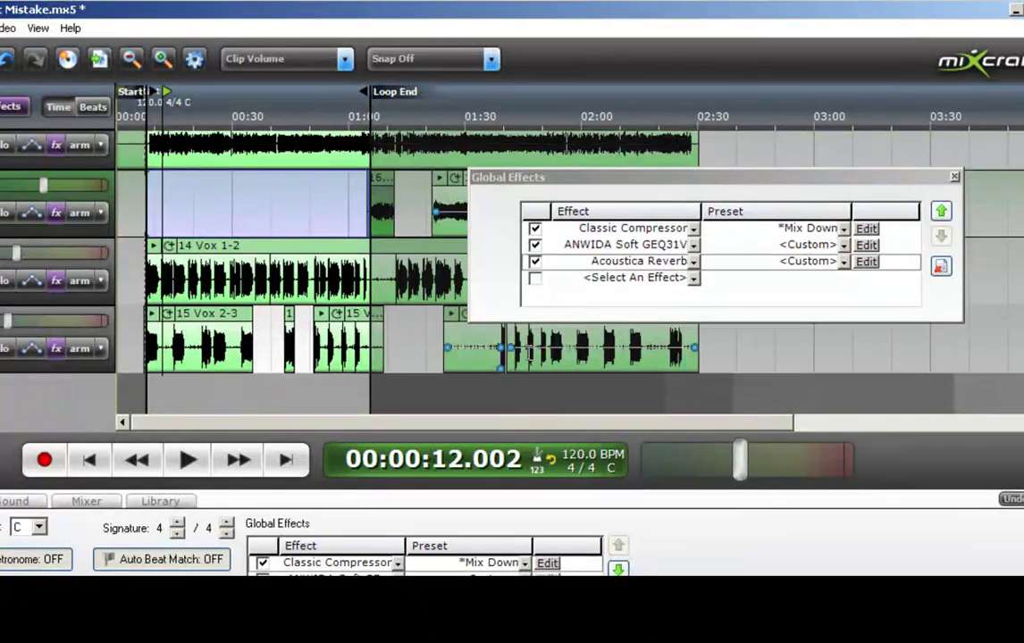
Listen to the looped section with all three global effects active, stop playback and close the Global Effects window
left_click(187, 465)
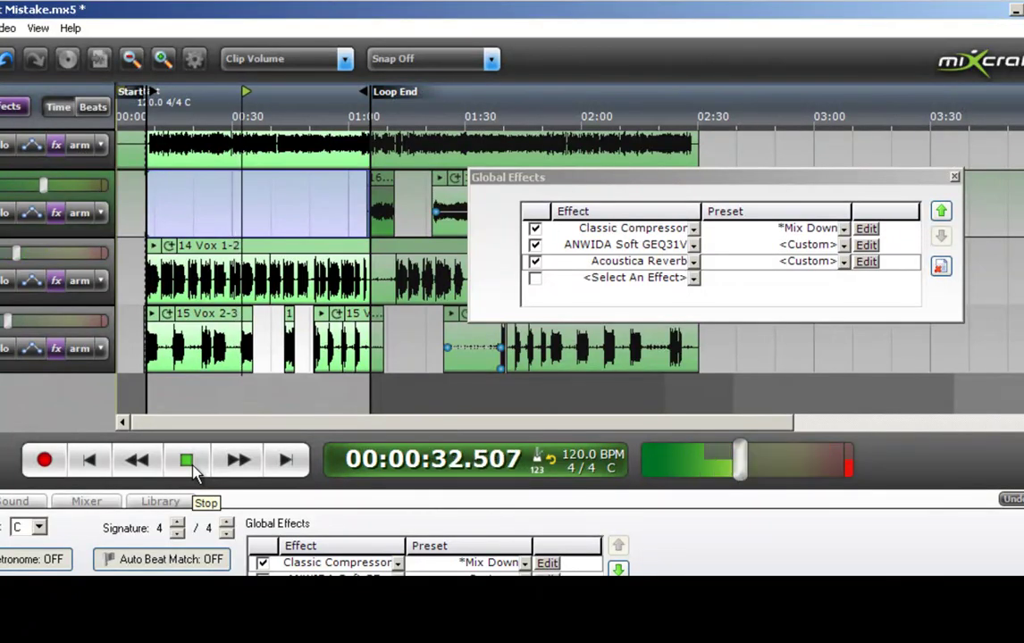
left_click(190, 463)
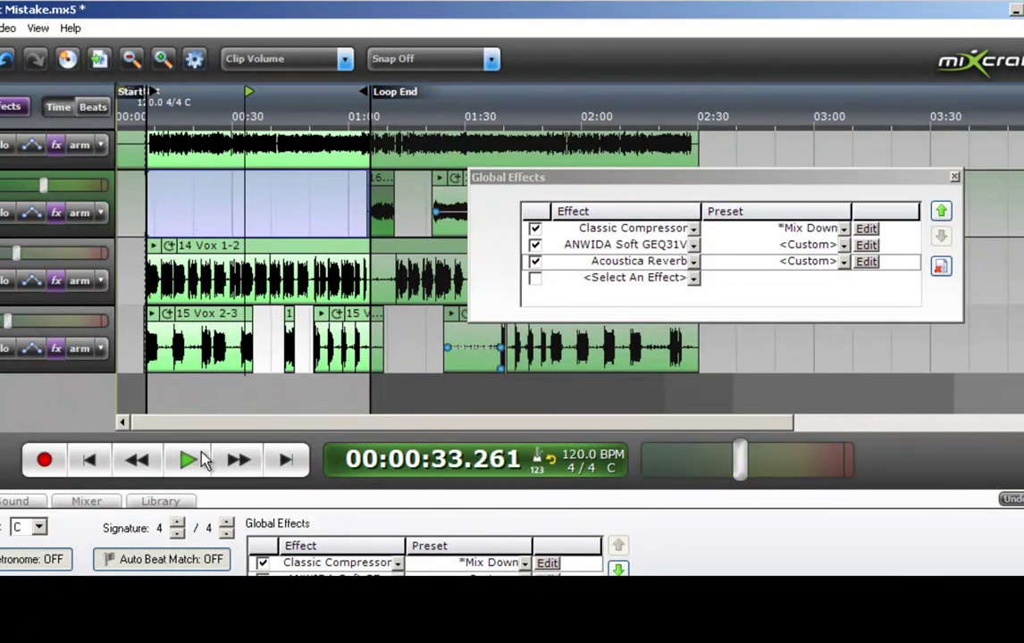
left_click(954, 177)
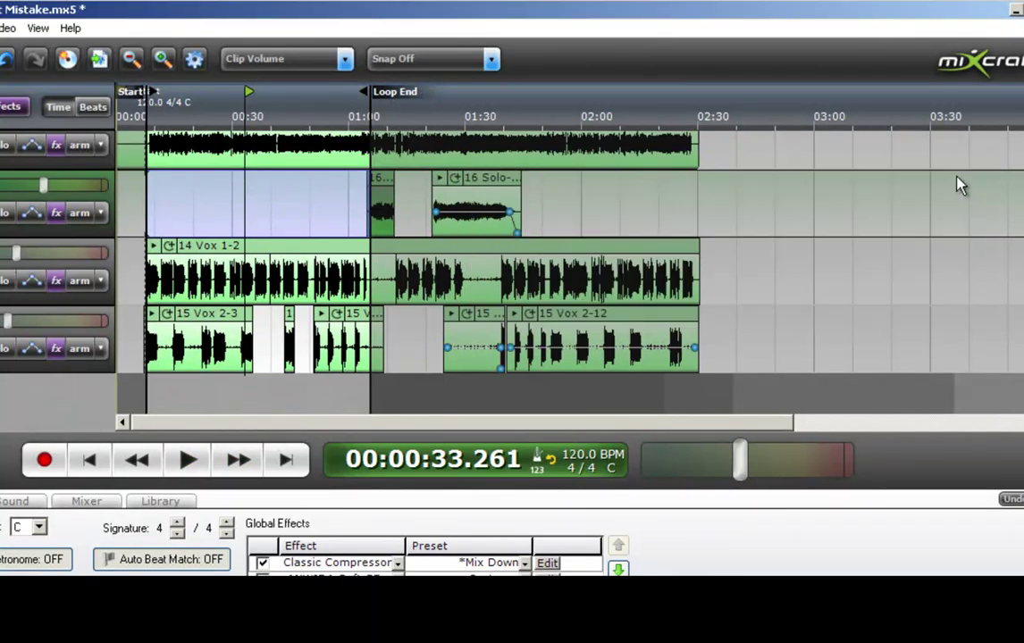
Try to play the song's ending from about 2:24
left_click(687, 118)
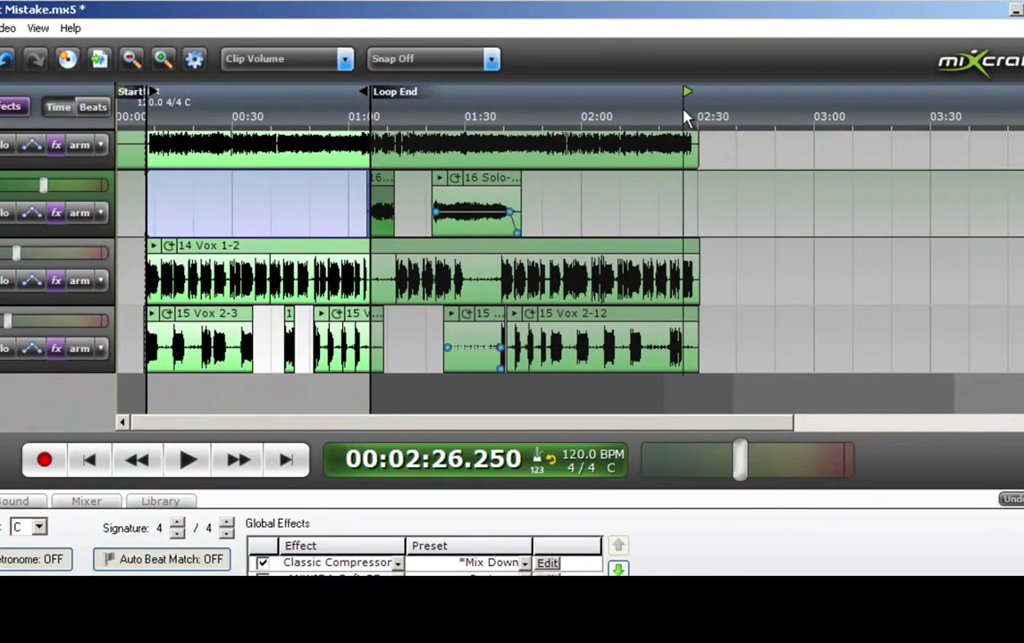
left_click(670, 111)
left_click(676, 114)
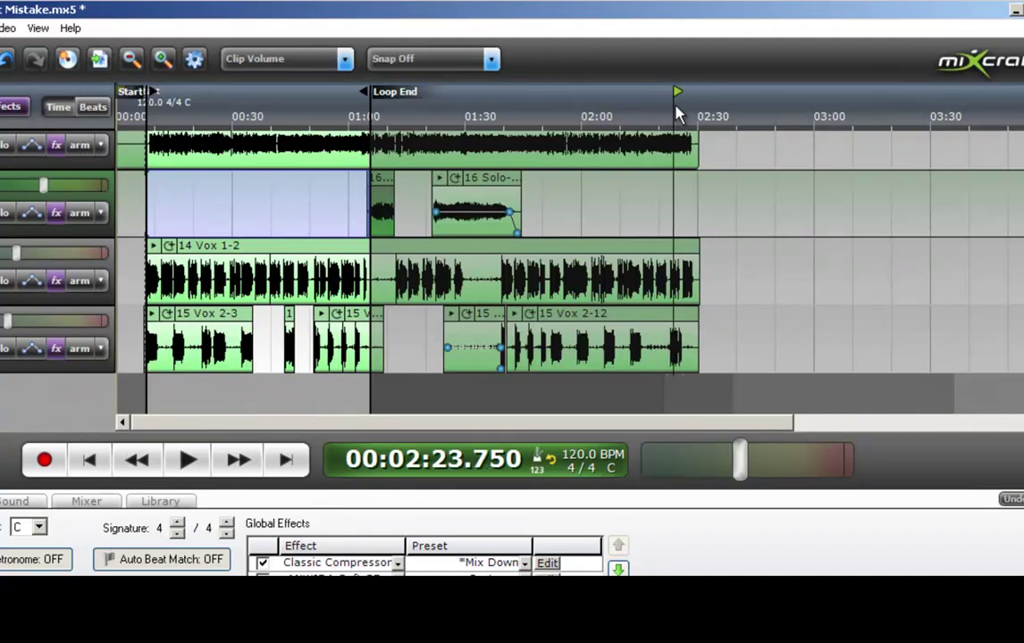
left_click(194, 462)
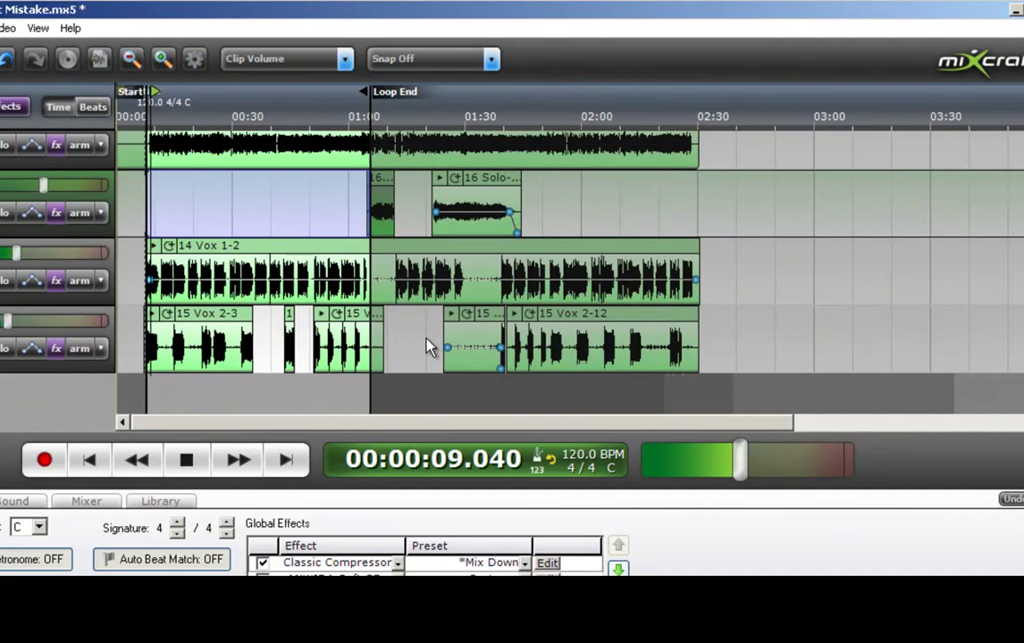
Turn off looping and play the song's ending from about 2:26, stopping just past the last clips
left_click(550, 460)
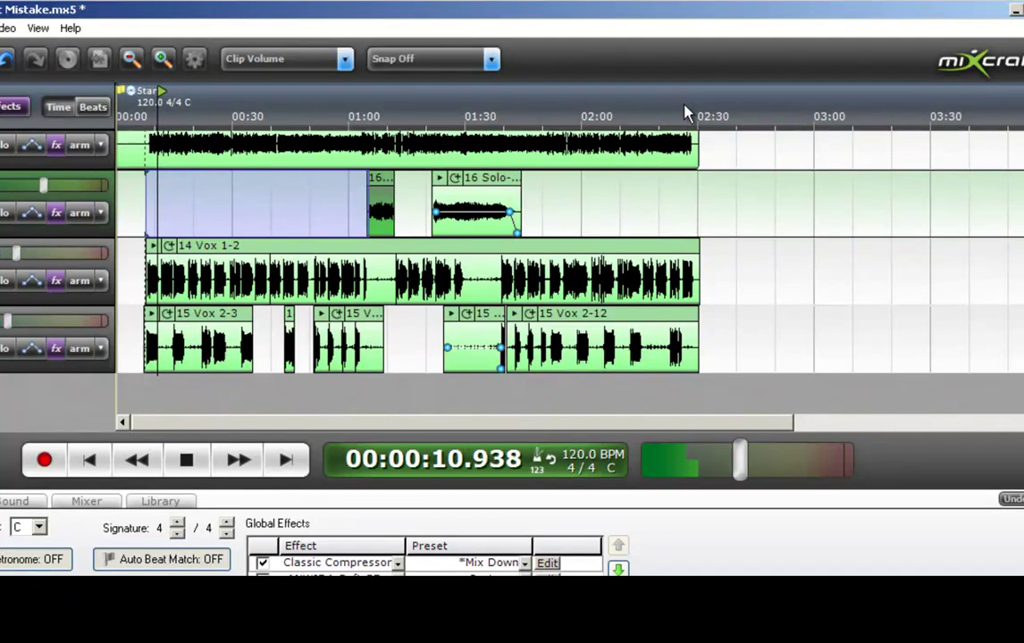
left_click(687, 111)
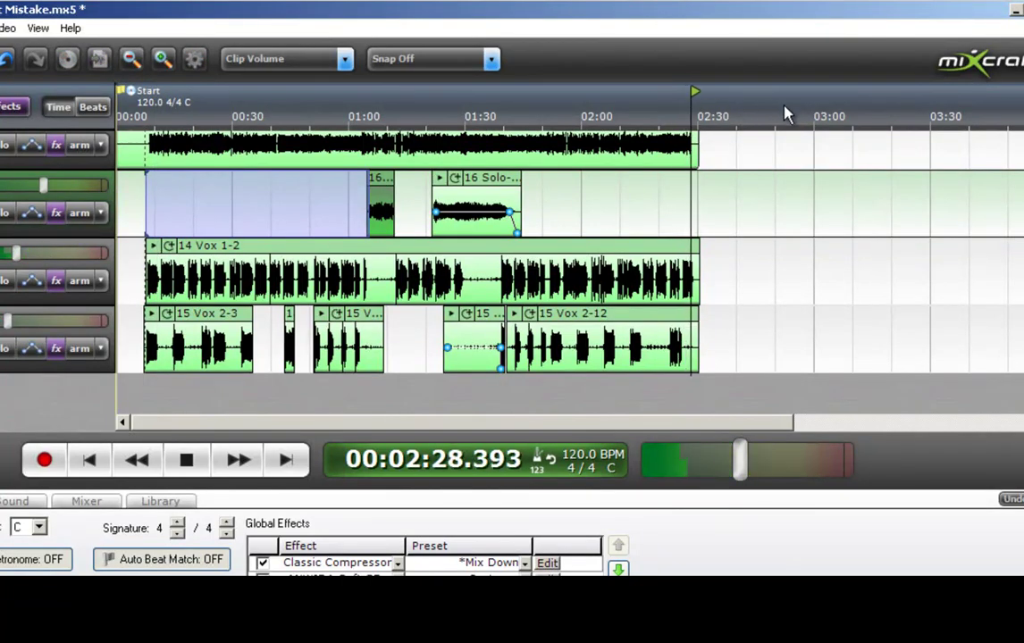
left_click(195, 468)
scroll(402, 268, "down", 1)
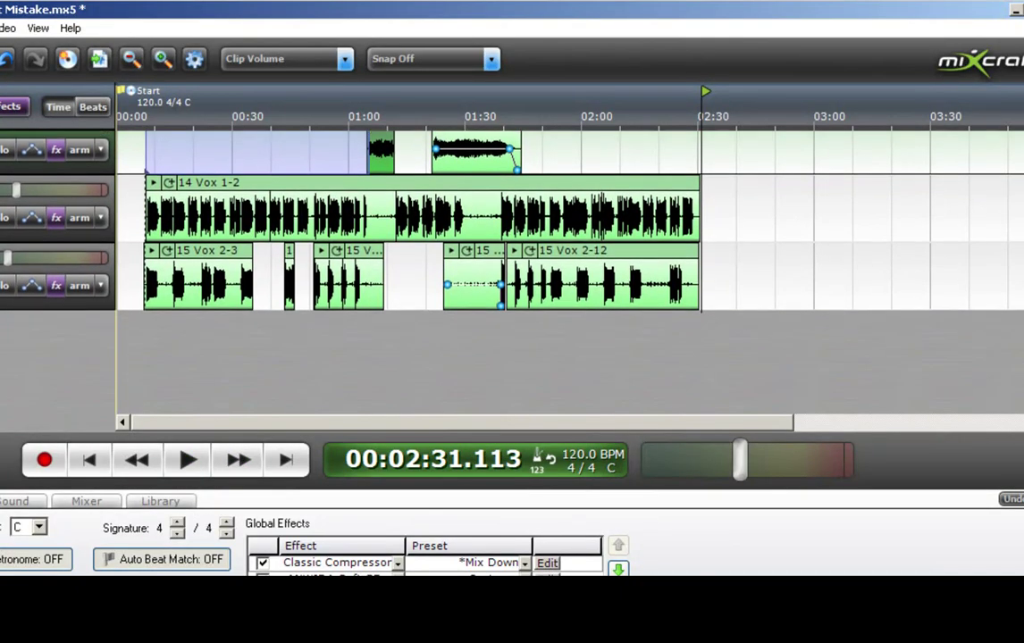
scroll(402, 269, "up", 5)
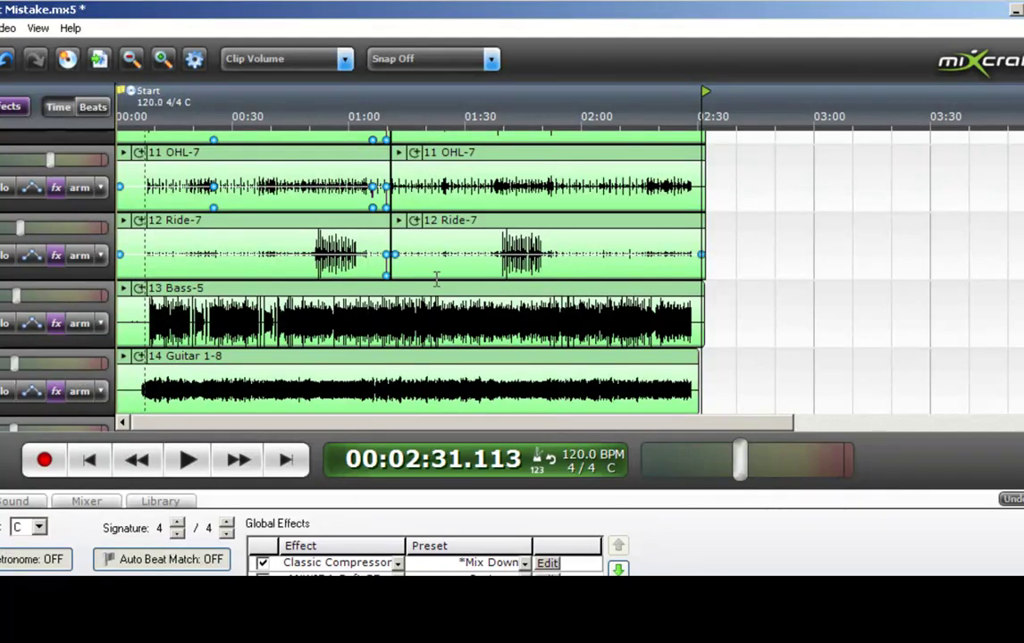
Solo the Bass-5 track and play its ending from about 2:28, stopping just past the end of the waveform
left_click(5, 324)
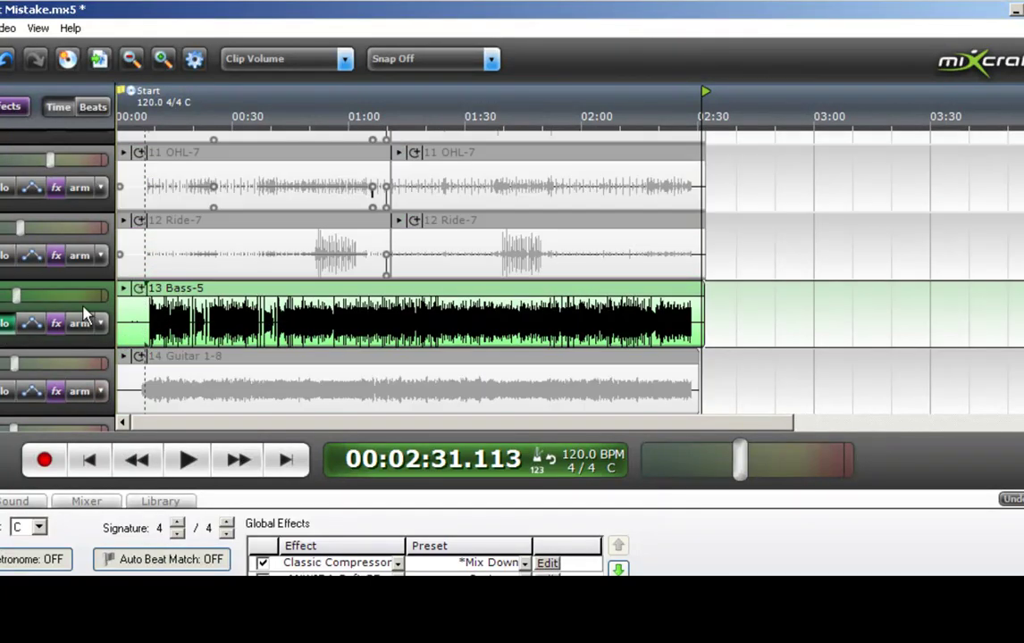
left_click(686, 111)
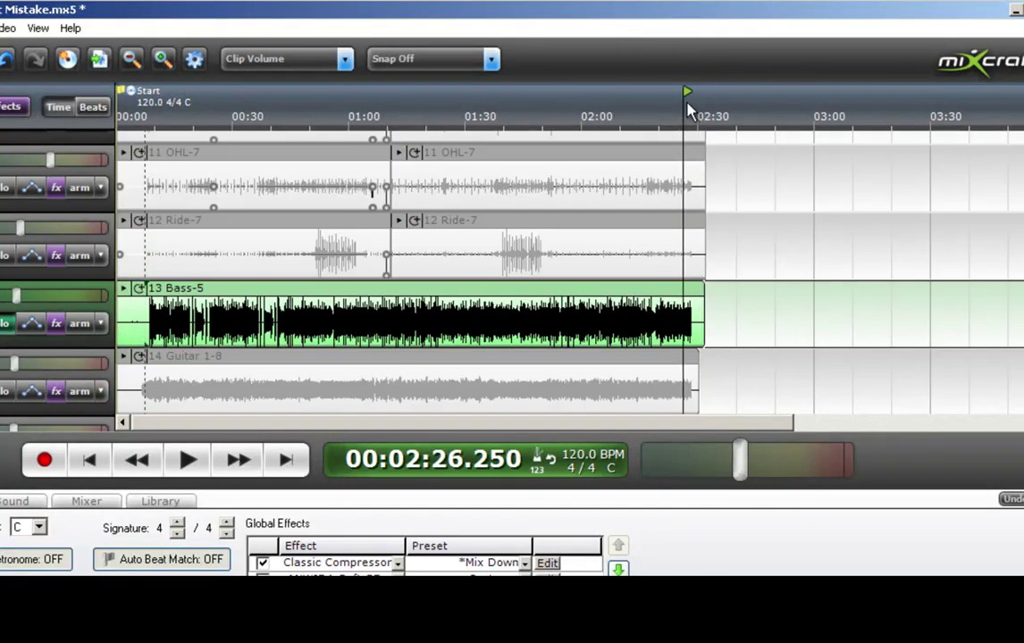
left_click(694, 111)
left_click(188, 459)
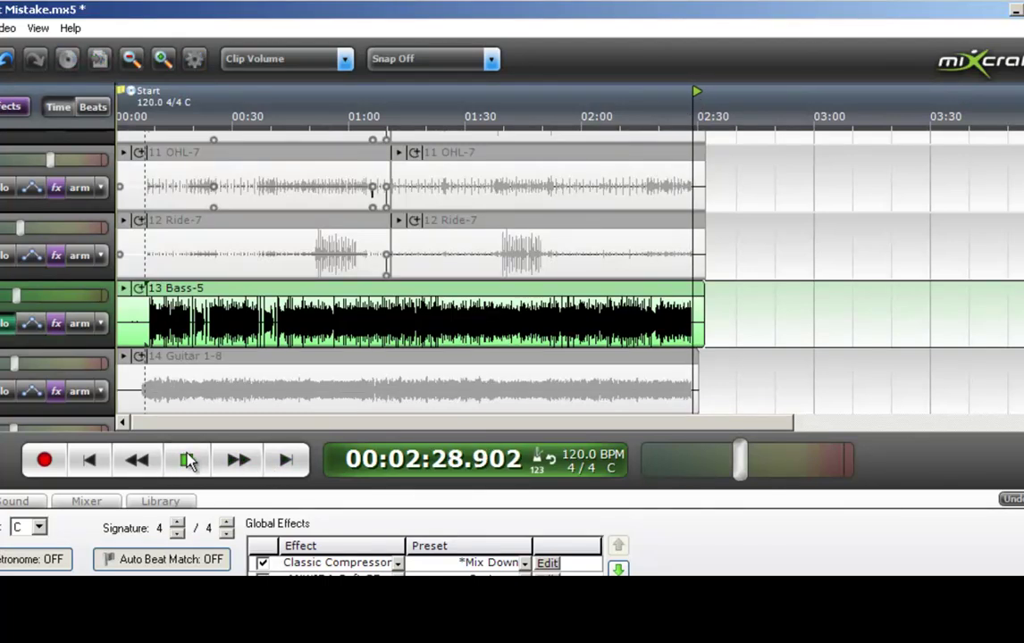
left_click(188, 459)
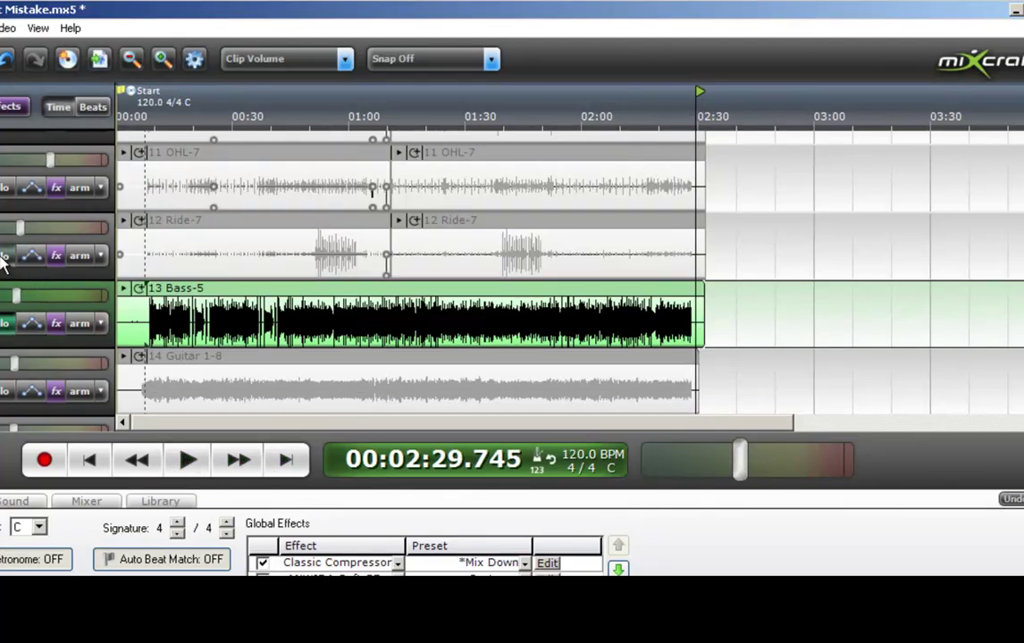
Add the Ride-7 track to the solo and play a loop of the ending from about 2:29 to 2:32
left_click(2, 259)
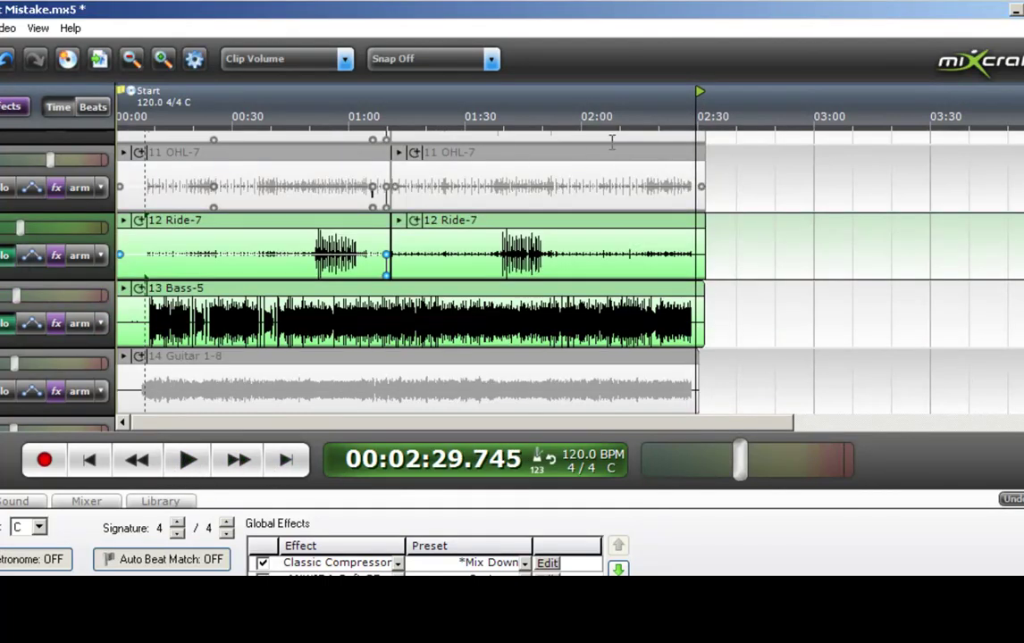
left_click(694, 233)
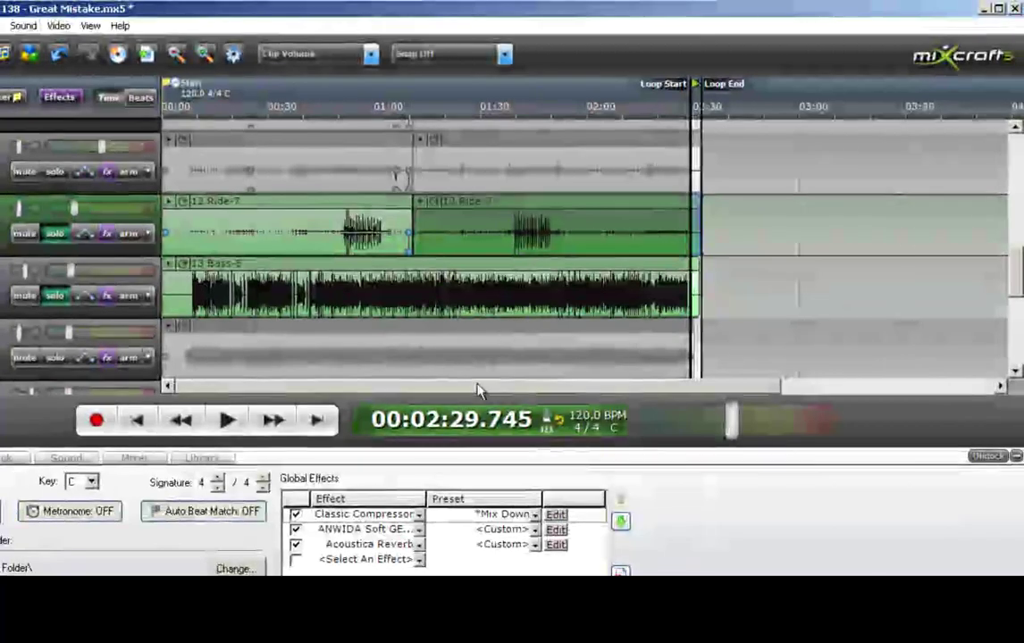
left_click(227, 420)
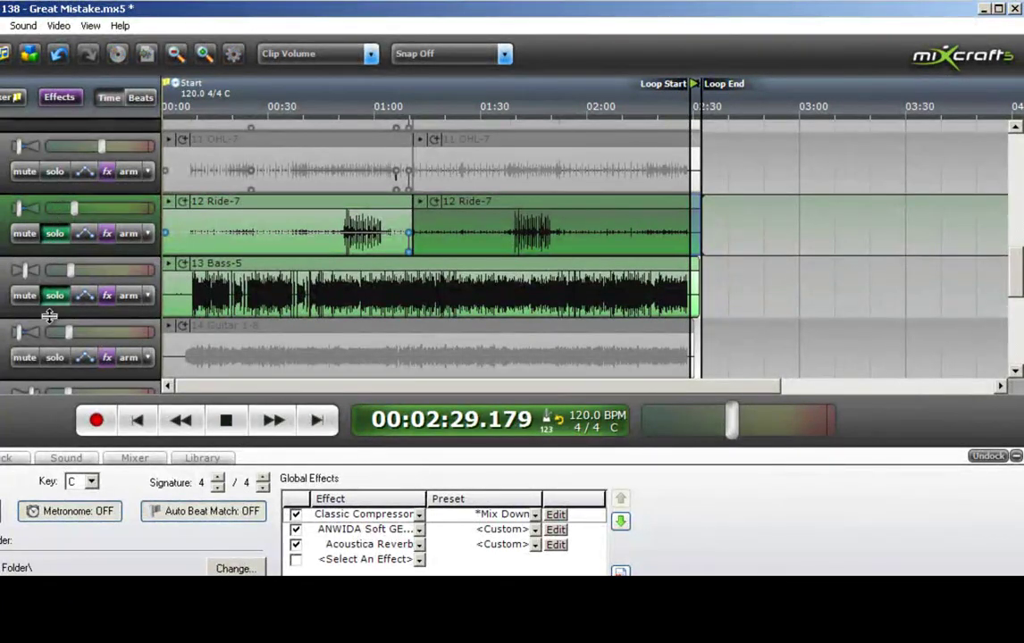
While the loop plays, also solo Guitar 1, Guitar 2, the Solo track, Vox 1 and Vox 2 one by one, and stop playback
left_click(51, 358)
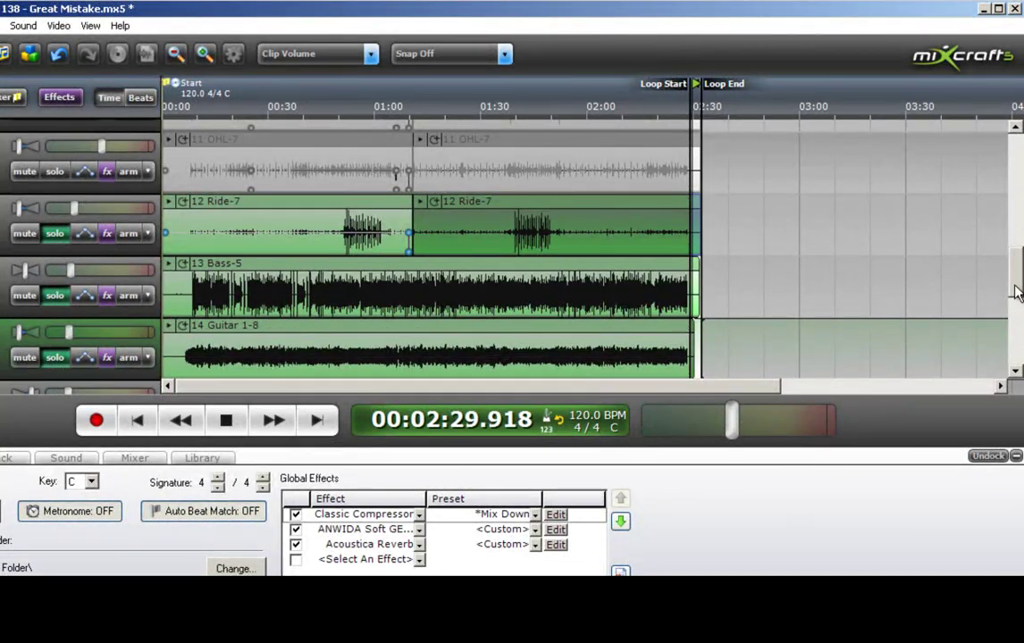
scroll(1014, 329, "down", 3)
scroll(1014, 329, "down", 1)
left_click(55, 228)
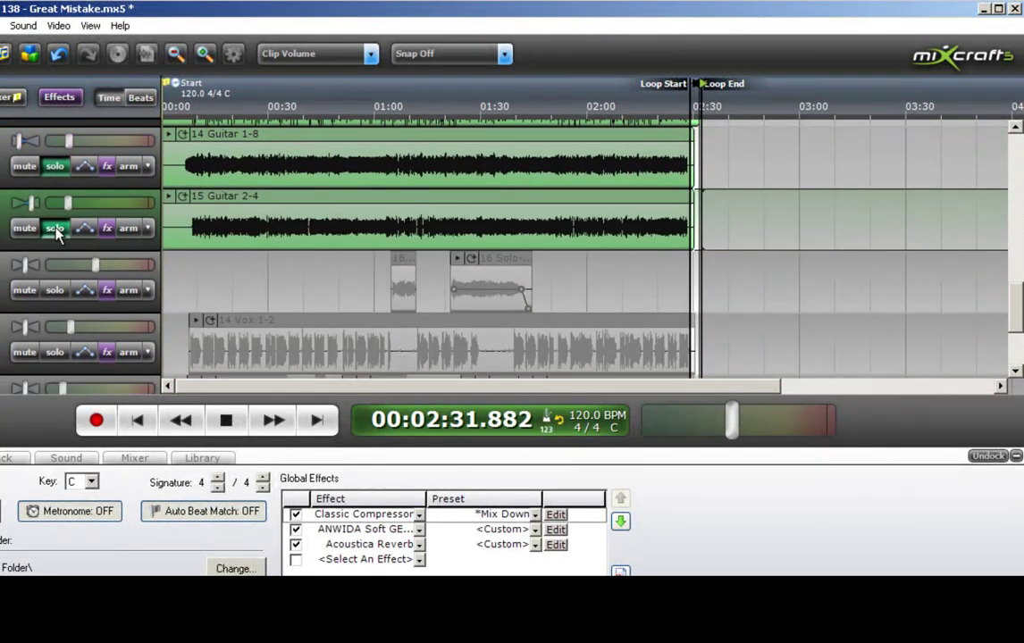
left_click(54, 291)
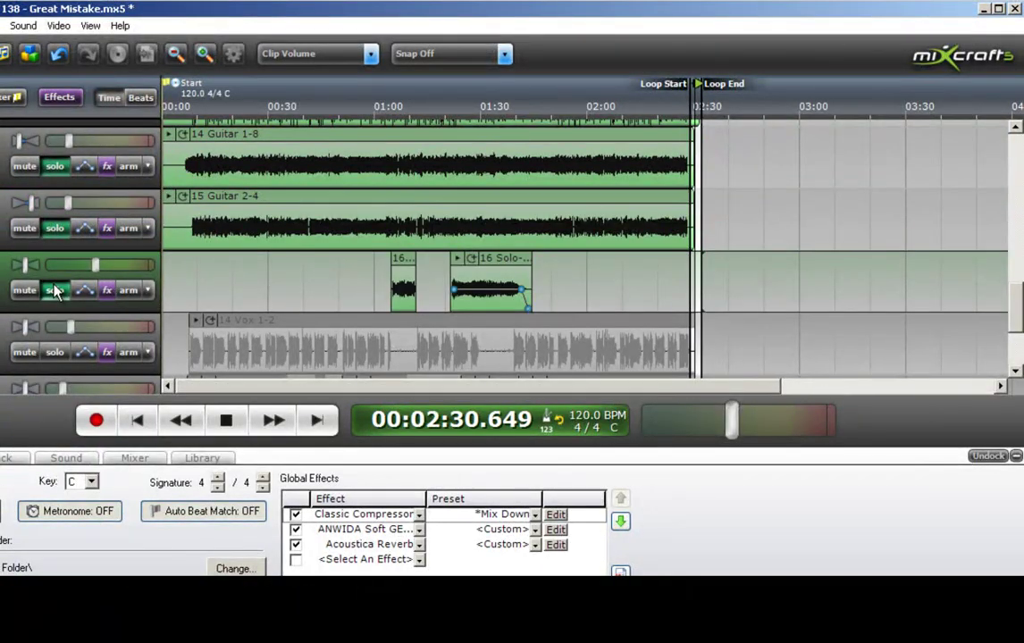
left_click(54, 353)
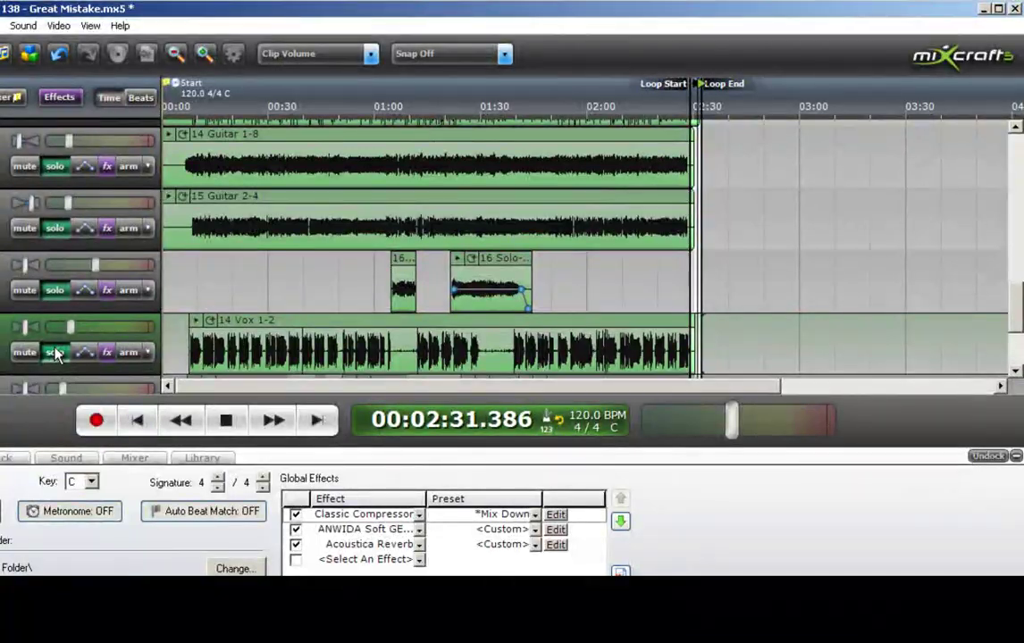
scroll(1015, 304, "down", 3)
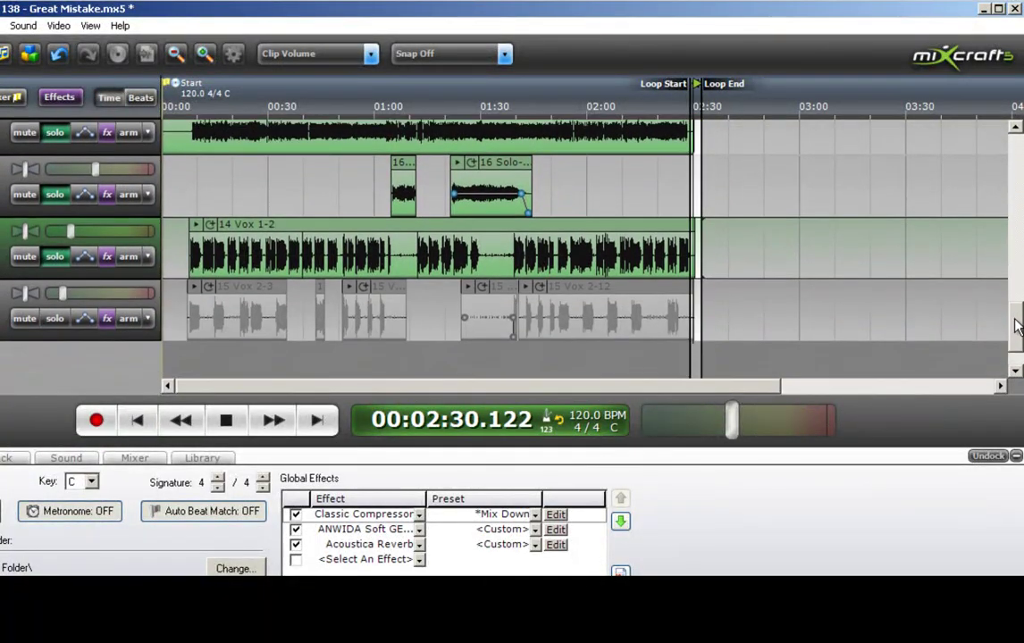
left_click(50, 298)
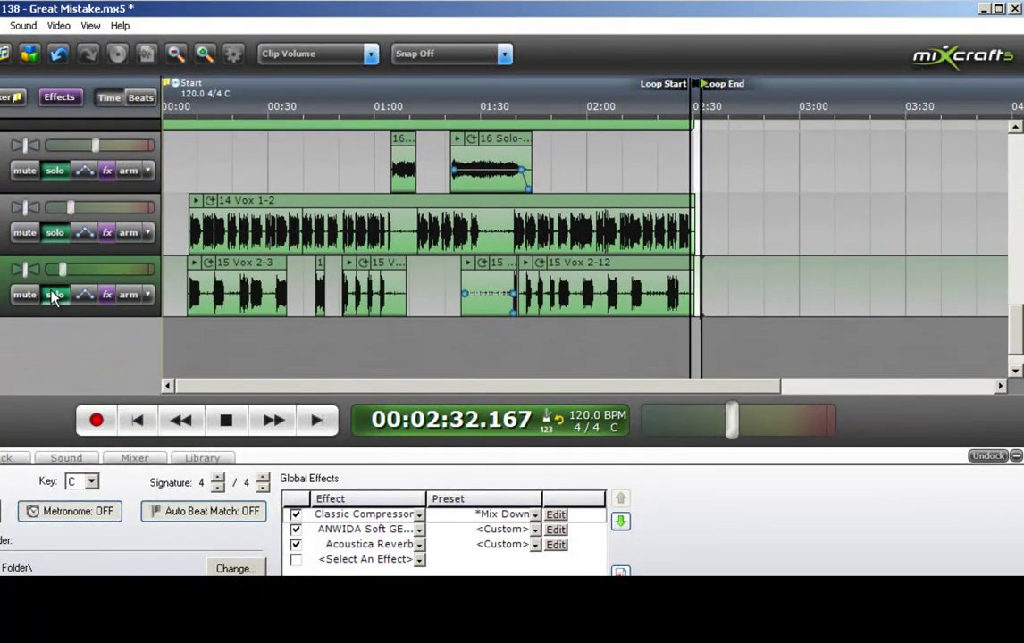
left_click(226, 420)
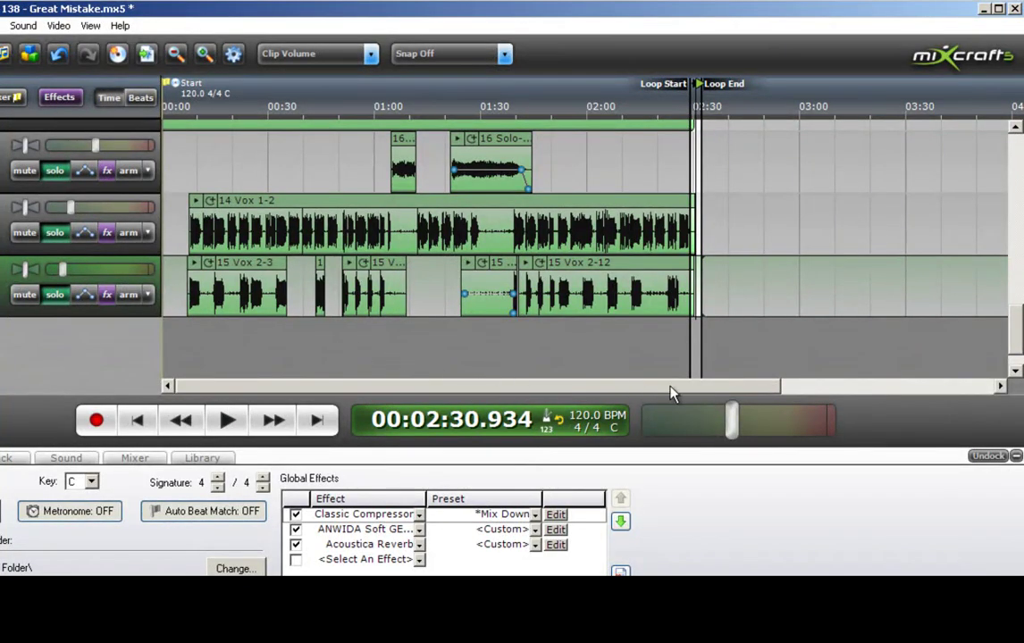
Shorten the last Vox 1 clip to about 2:28.7 and the last Vox 2 clip to about 2:25.5, each with a brief fade-out
scroll(706, 322, "up", 3)
left_click_drag(503, 387, 970, 379)
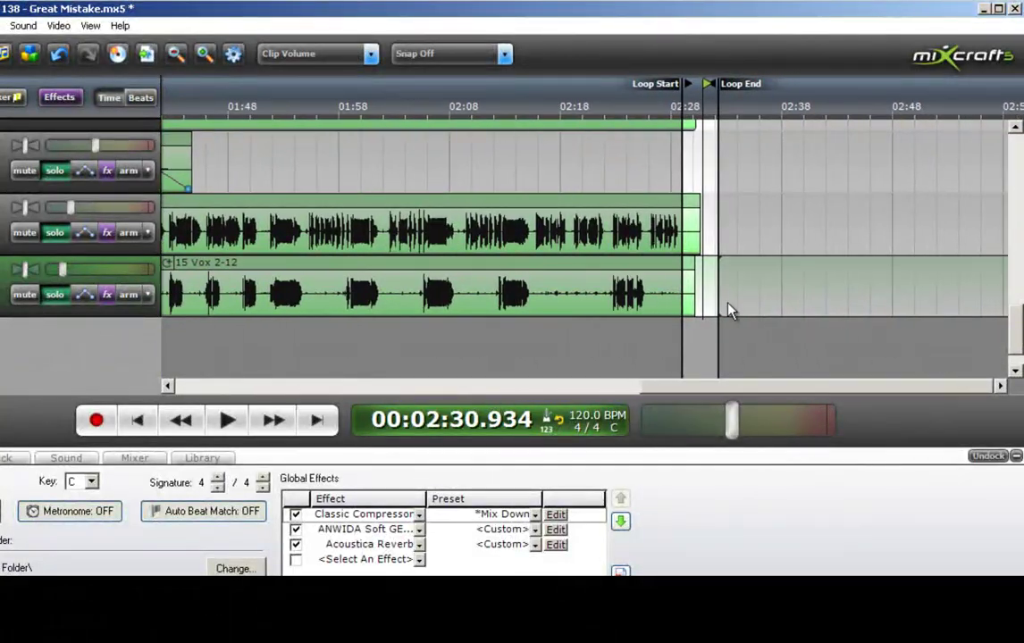
scroll(729, 310, "up", 3)
left_click(606, 390)
left_click_drag(464, 393, 953, 365)
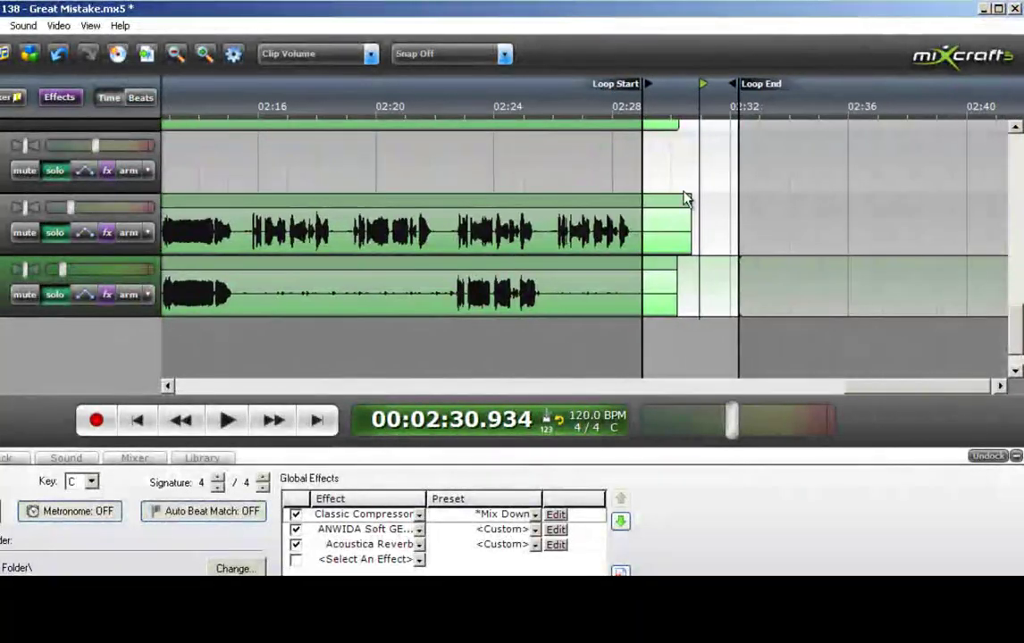
scroll(676, 188, "up", 5)
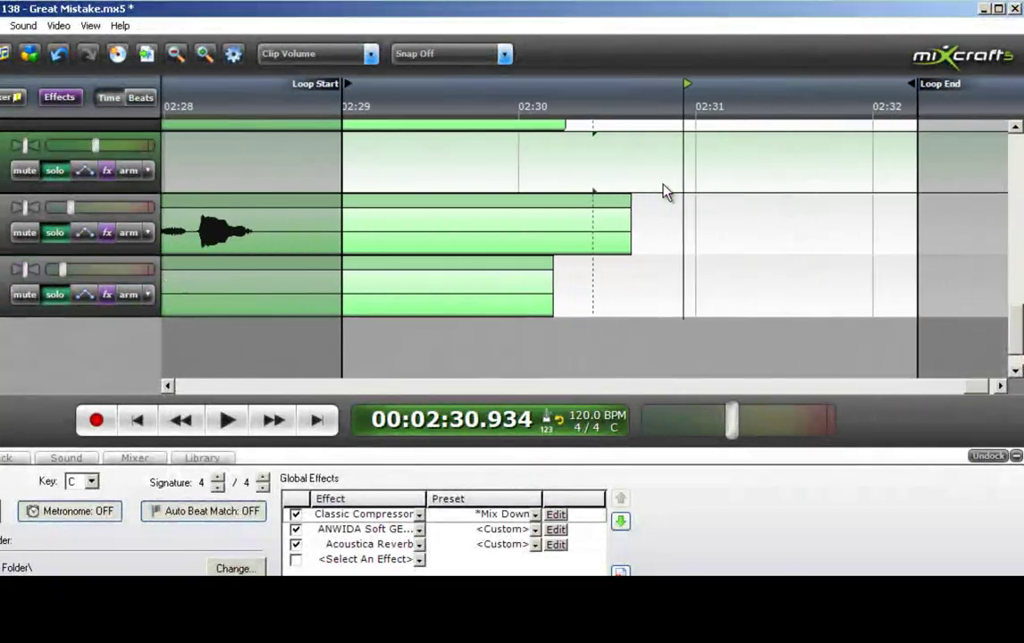
scroll(665, 192, "down", 2)
left_click_drag(609, 239, 437, 259)
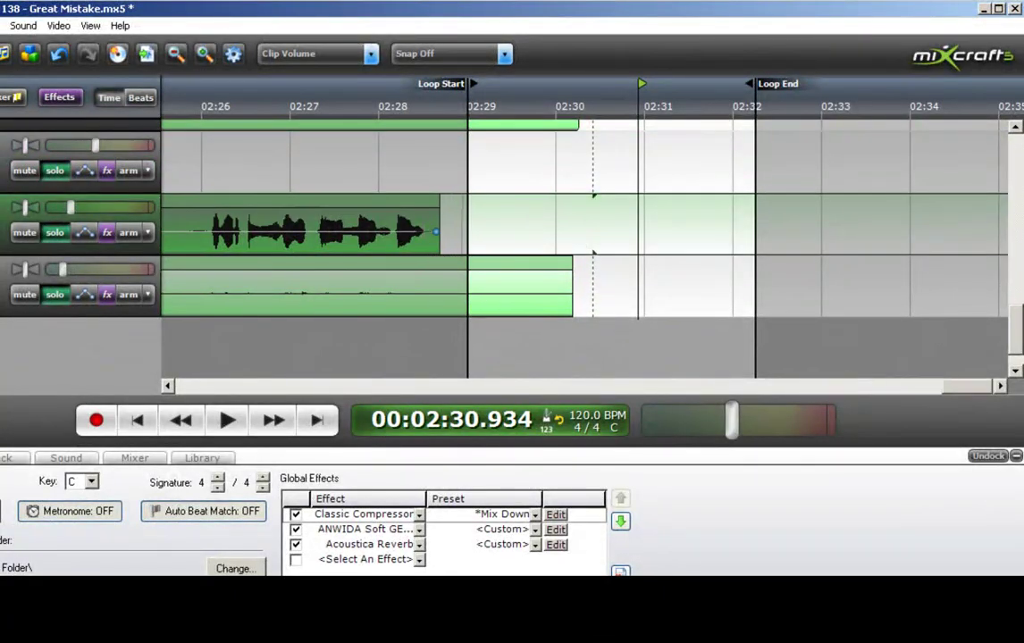
left_click_drag(435, 232, 423, 232)
left_click(167, 386)
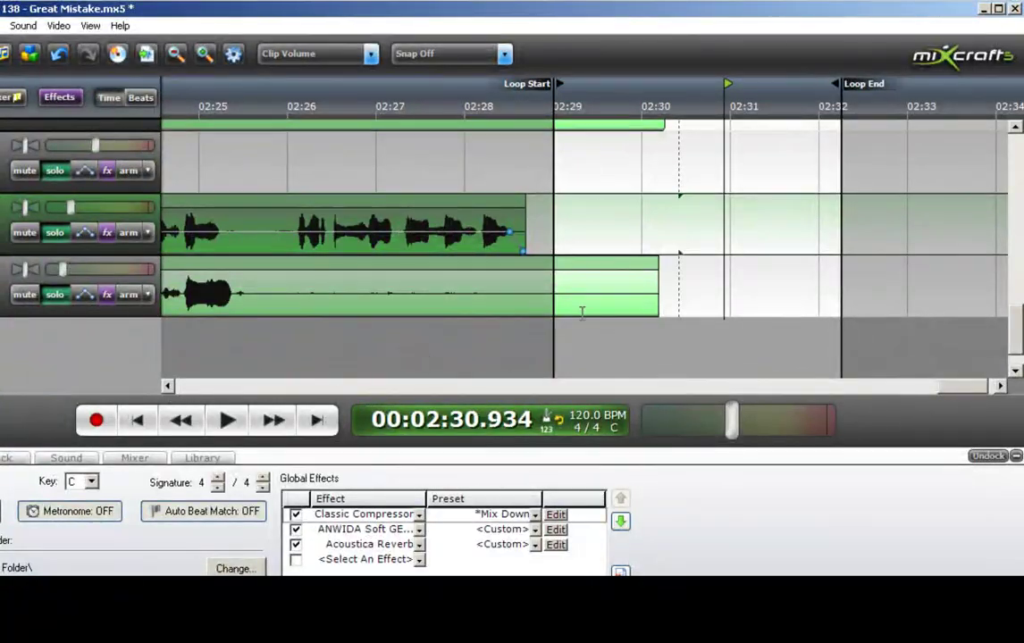
left_click_drag(657, 306, 243, 298)
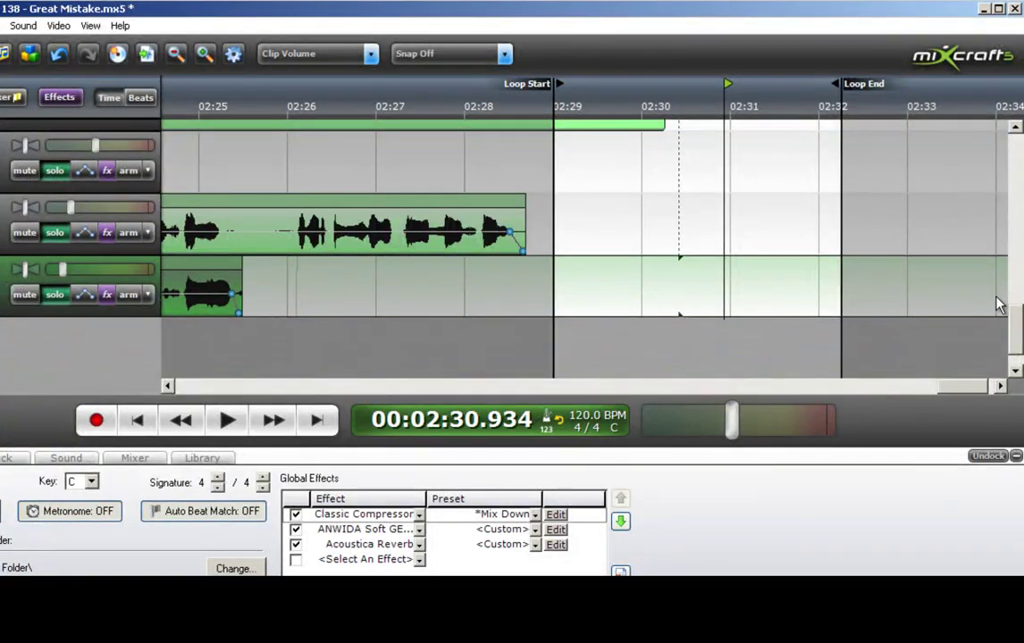
Shorten the Guitar 2, Guitar 1 and Bass clips so that all three end at about 2:28.3
left_click_drag(1019, 320, 1013, 286)
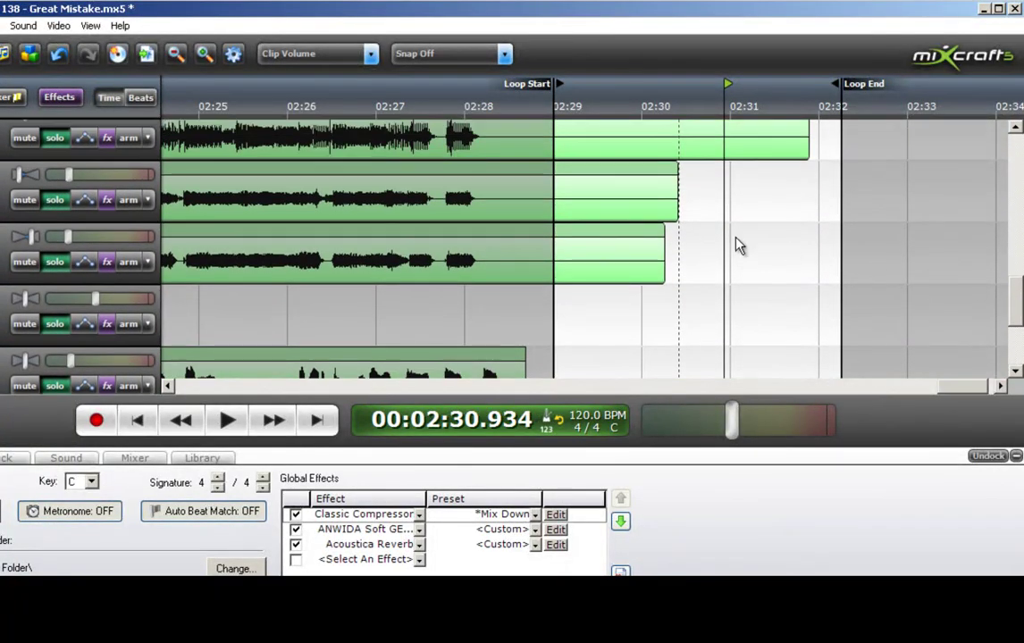
left_click_drag(660, 241, 490, 246)
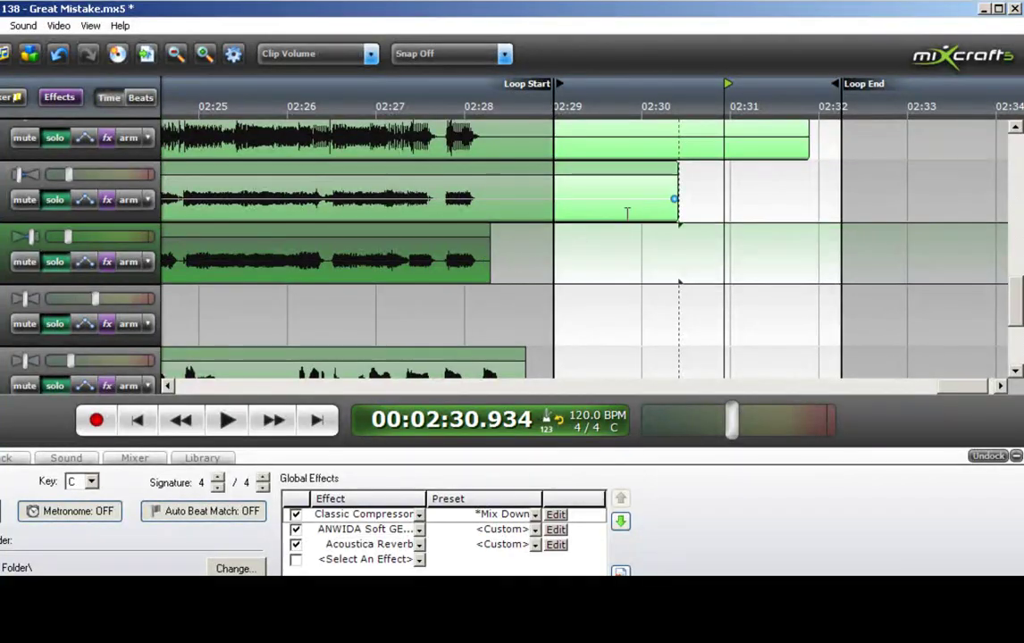
left_click_drag(678, 198, 493, 198)
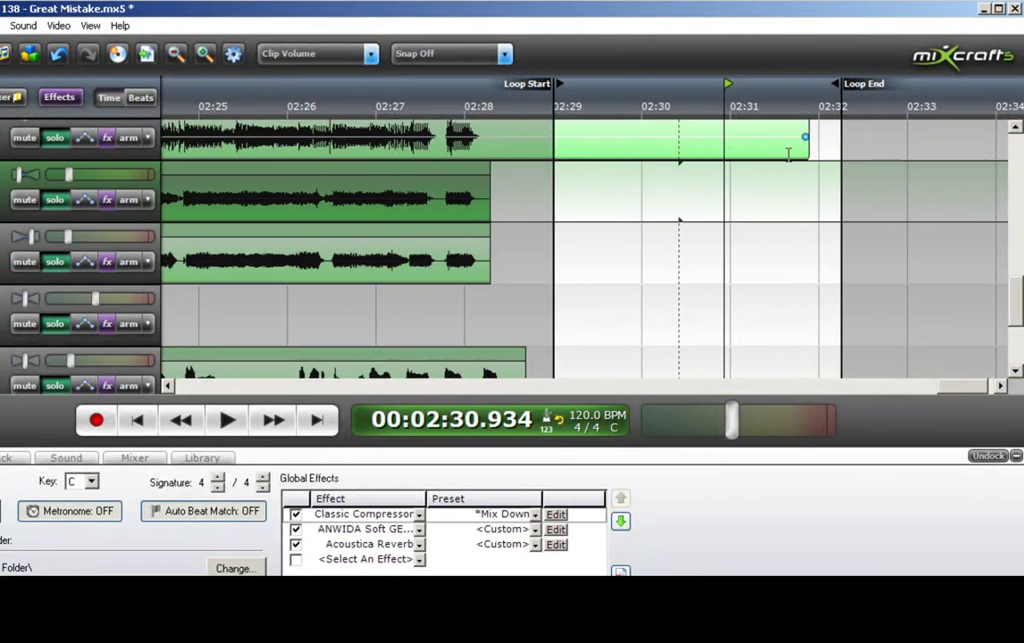
left_click_drag(807, 153, 490, 173)
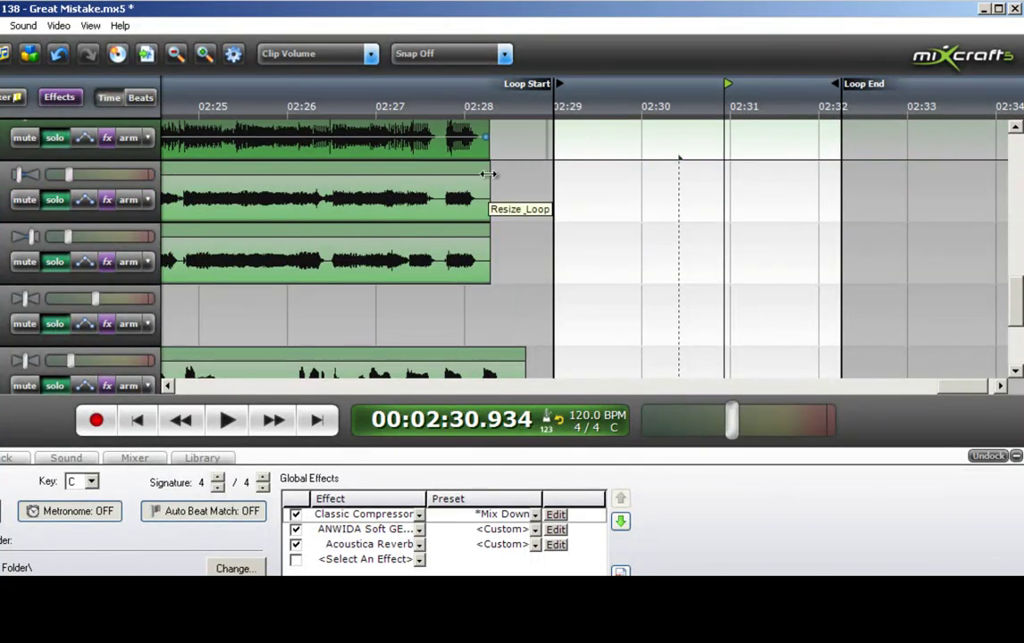
Shorten the last Ride-7 clip to about 2:30 and fade its volume out from about 2:28
scroll(1019, 260, "up", 3)
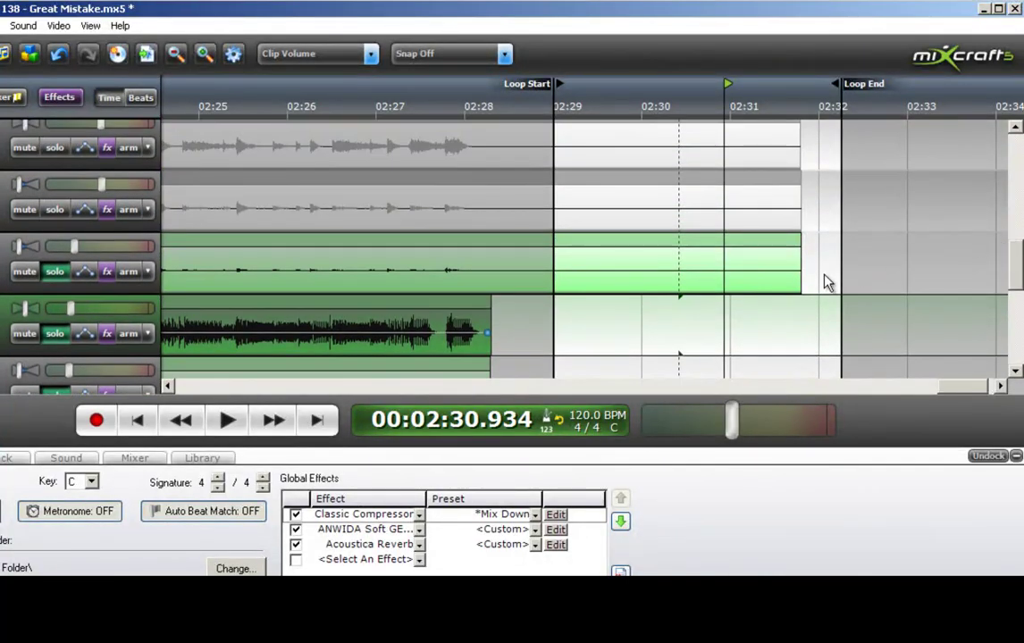
left_click_drag(798, 277, 648, 277)
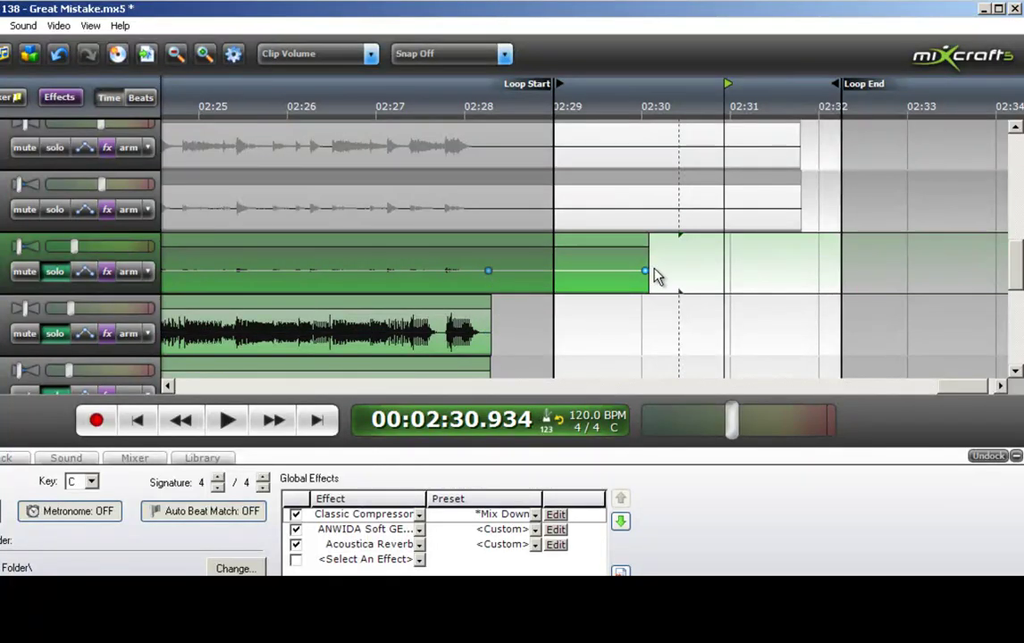
left_click_drag(647, 270, 647, 290)
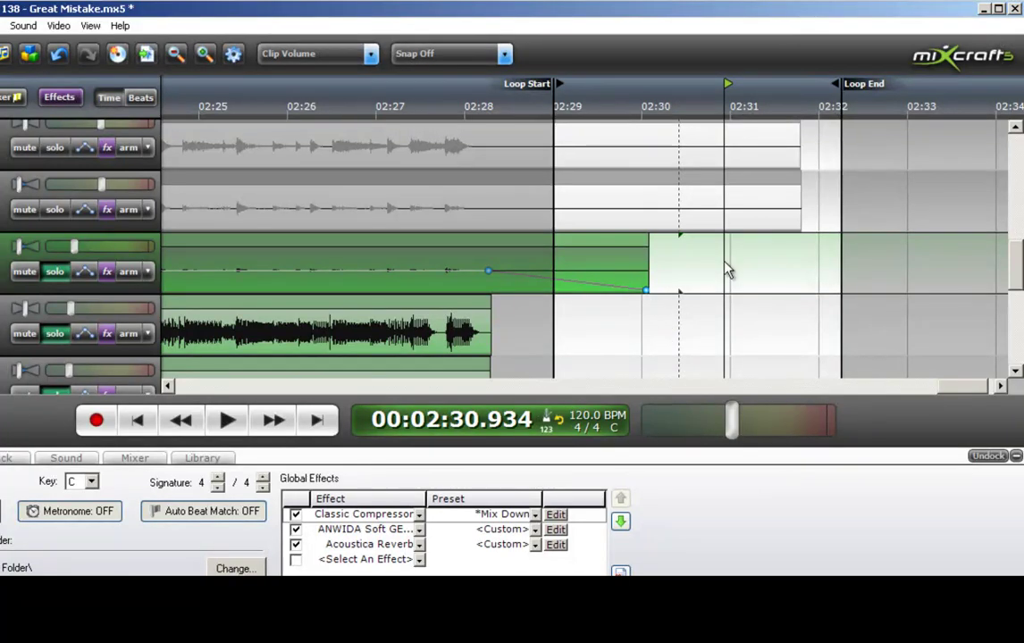
Shorten the last OHL-7 clip to about 2:30, turn off looping and fade the clip's volume out from about 2:28
left_click_drag(800, 225, 650, 234)
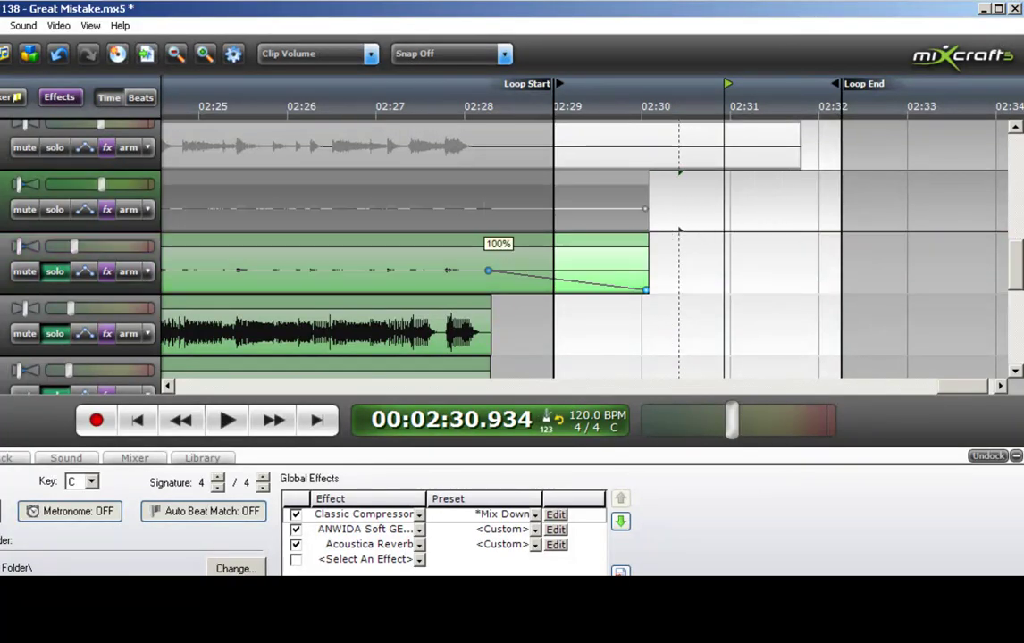
left_click(554, 420)
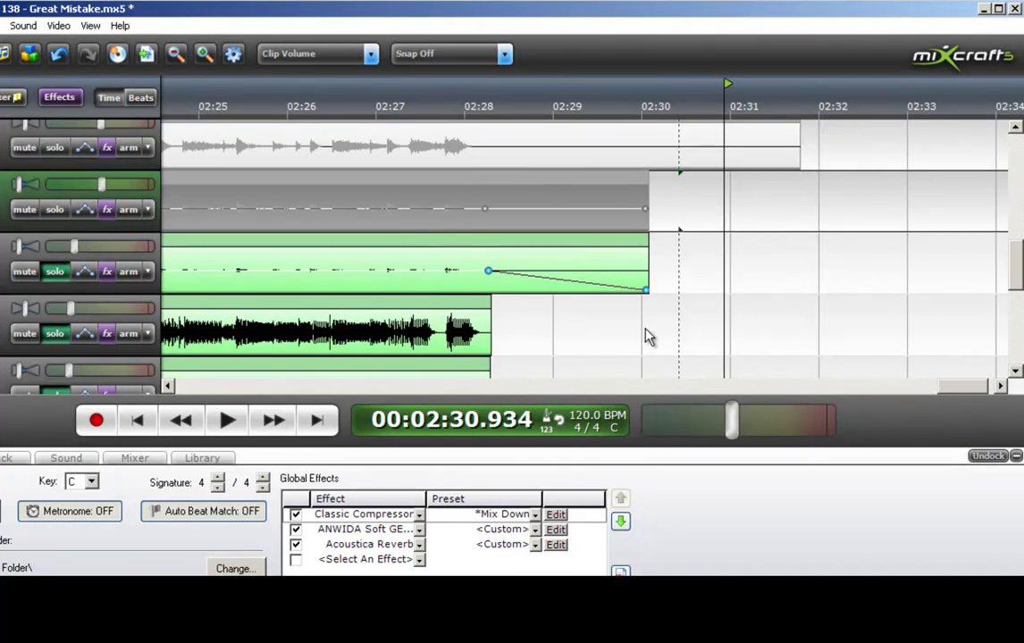
left_click_drag(646, 209, 647, 229)
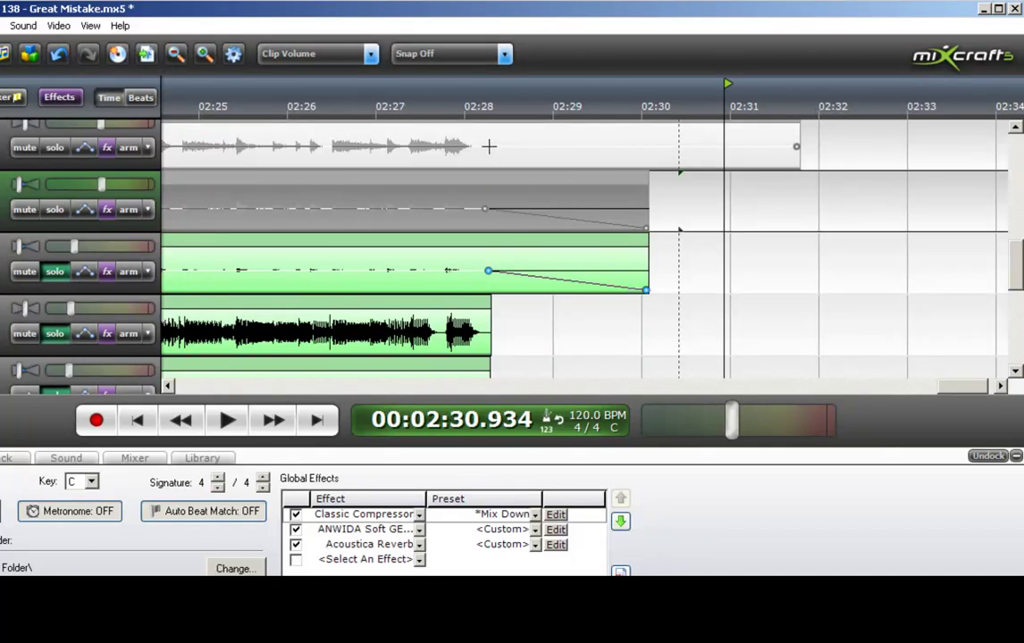
Shorten the ending clips on the three tracks above OHL-7 to about 2:30 and fade each one out from about 2:28
left_click_drag(797, 150, 646, 166)
left_click_drag(1019, 260, 1019, 228)
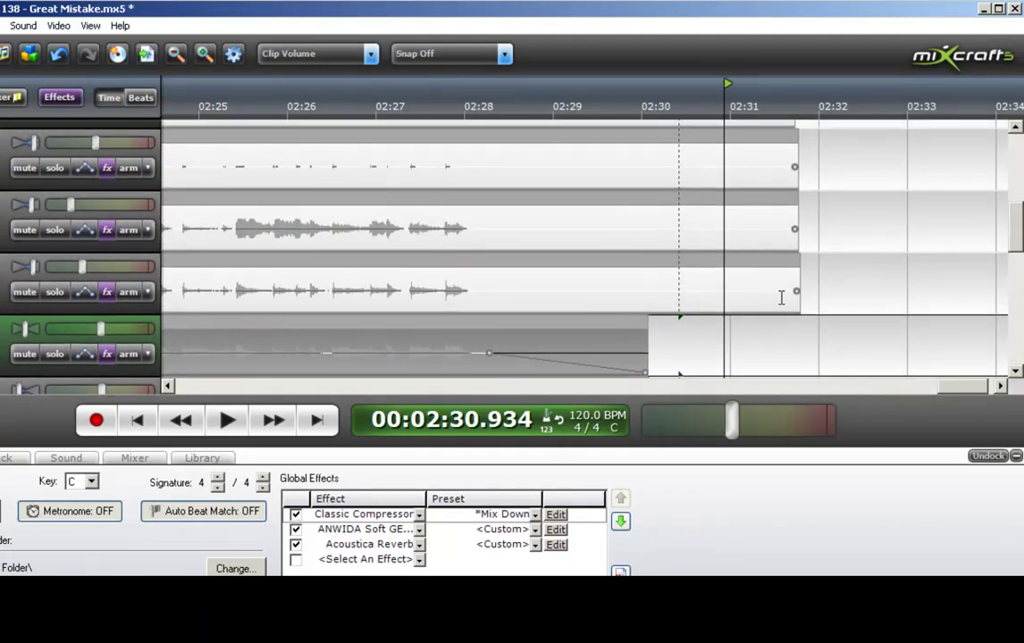
left_click_drag(797, 298, 651, 317)
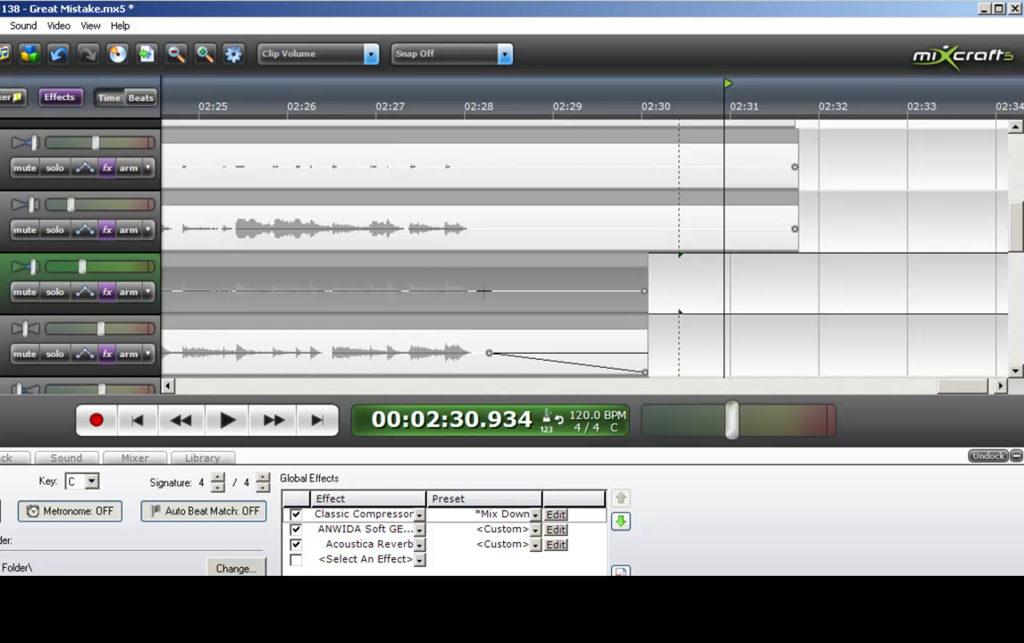
left_click_drag(644, 291, 645, 311)
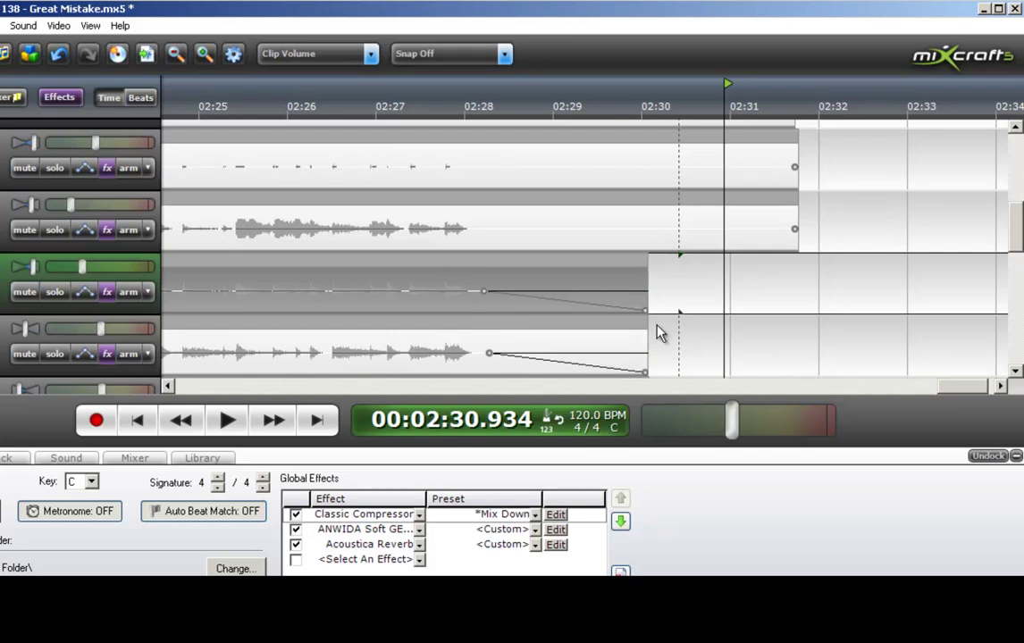
left_click_drag(795, 229, 648, 256)
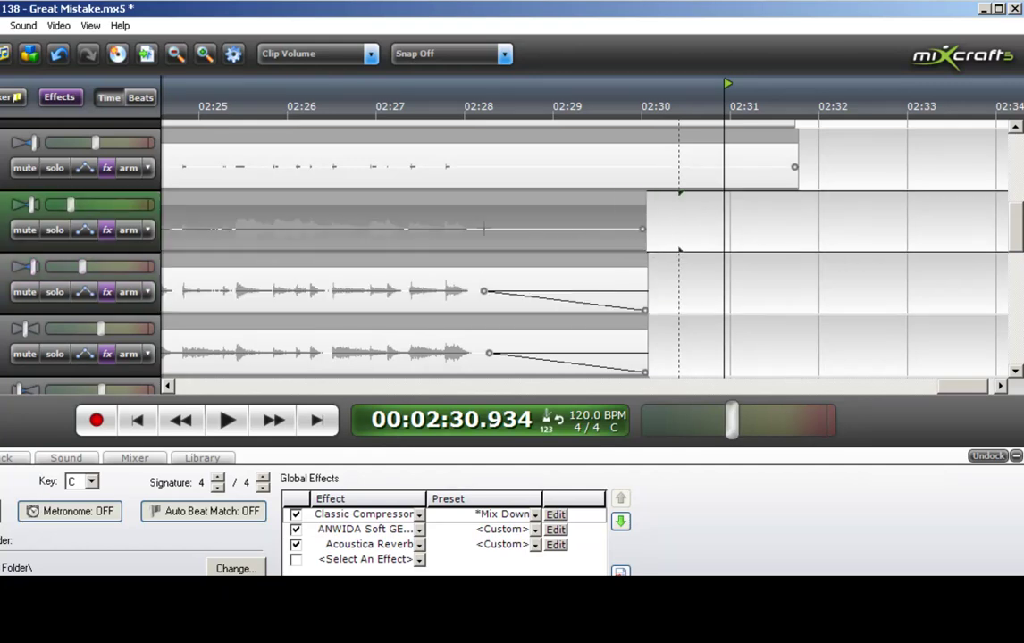
left_click_drag(643, 229, 644, 248)
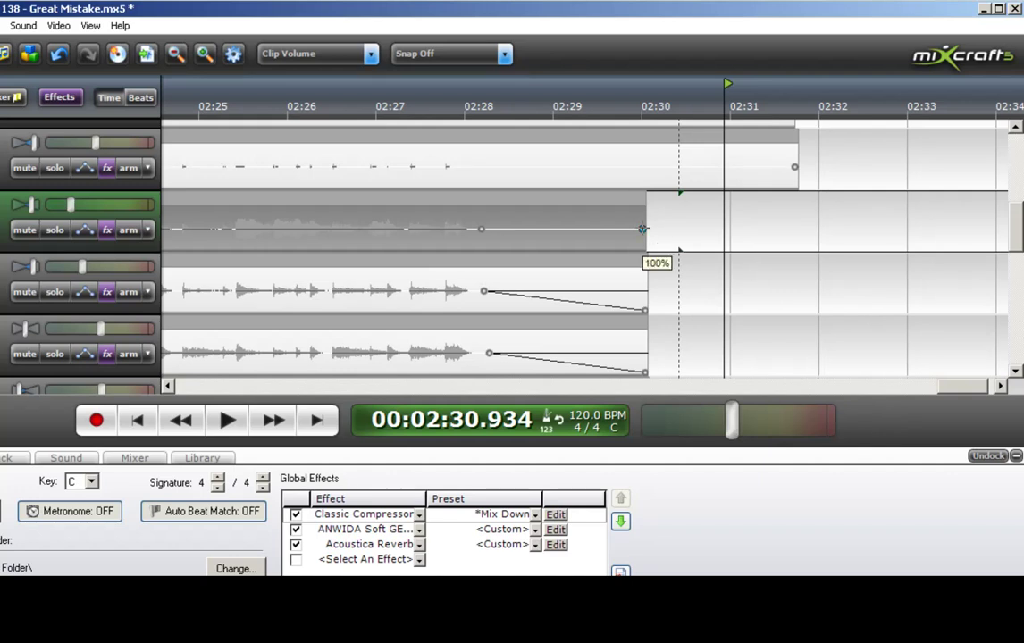
Shorten the last Floor 2 and Floor 1 clips to about 2:30 and fade each one out from about 2:28
left_click_drag(798, 182, 647, 182)
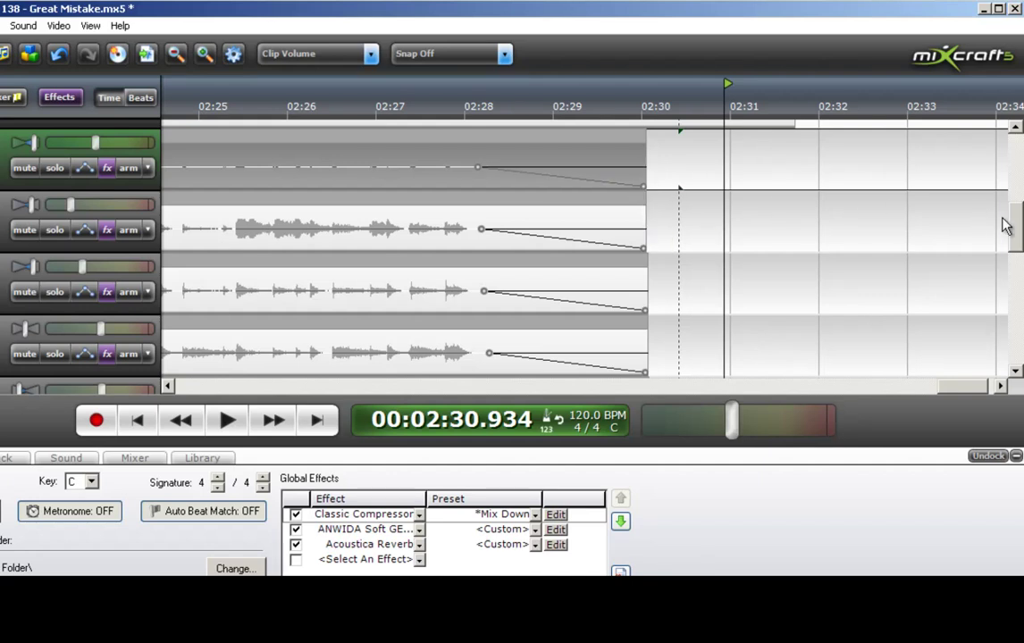
left_click_drag(1010, 222, 1021, 183)
left_click_drag(794, 282, 649, 283)
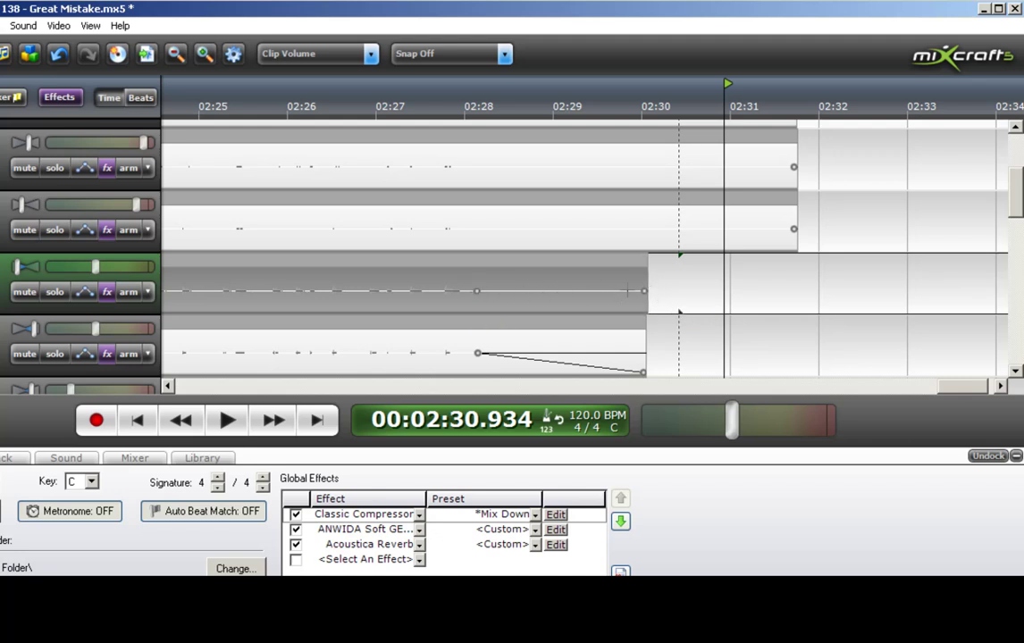
left_click_drag(645, 291, 645, 311)
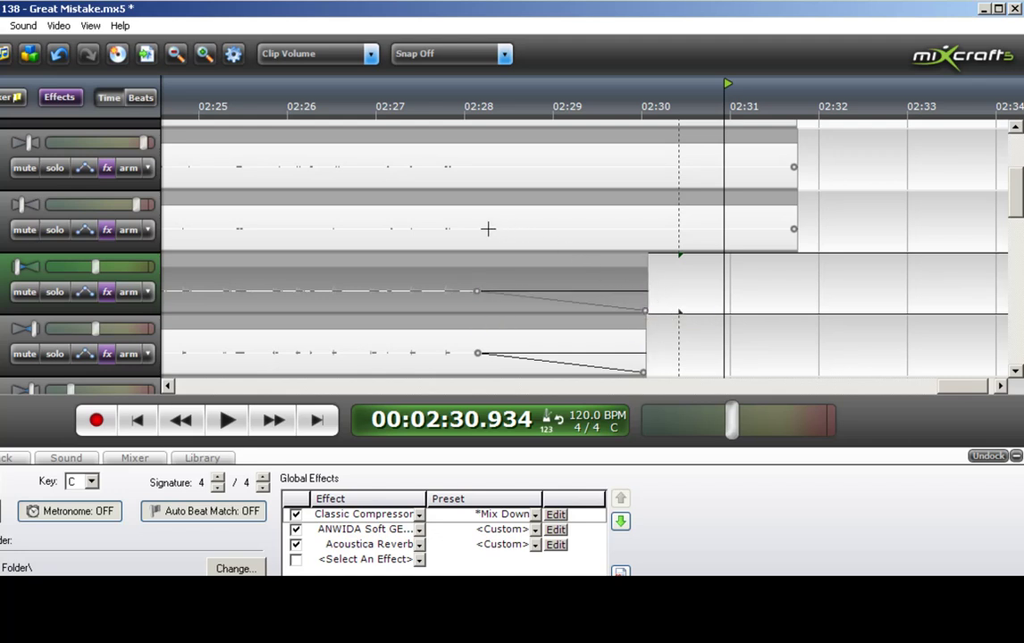
Shorten the last Tom 3 and Tom 2 clips to about 2:30 and fade both out from about 2:28
left_click_drag(795, 230, 652, 242)
left_click_drag(794, 167, 650, 199)
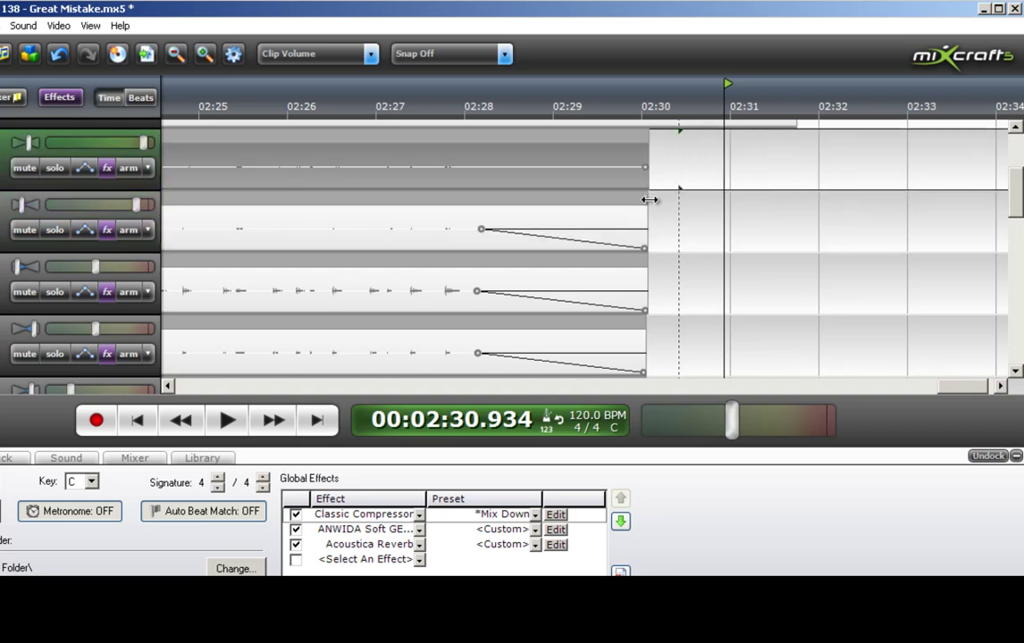
left_click(478, 168)
left_click_drag(647, 169, 649, 188)
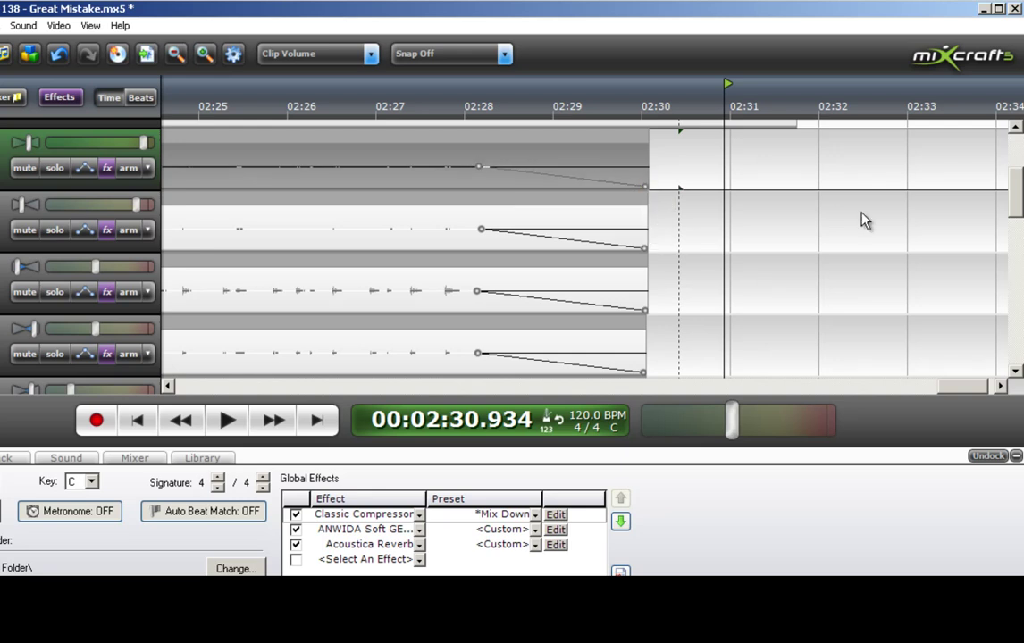
Shorten the last Tom 1, Snare and Kick clips to about 2:30 and fade each one out from about 2:28
scroll(1018, 190, "up", 1)
scroll(1019, 191, "up", 2)
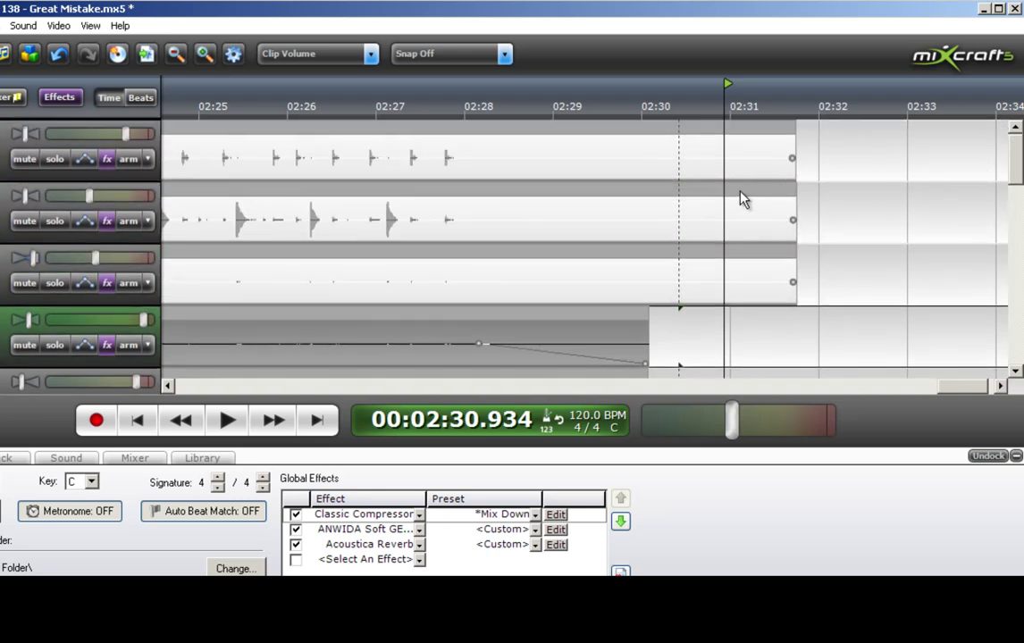
left_click(636, 212)
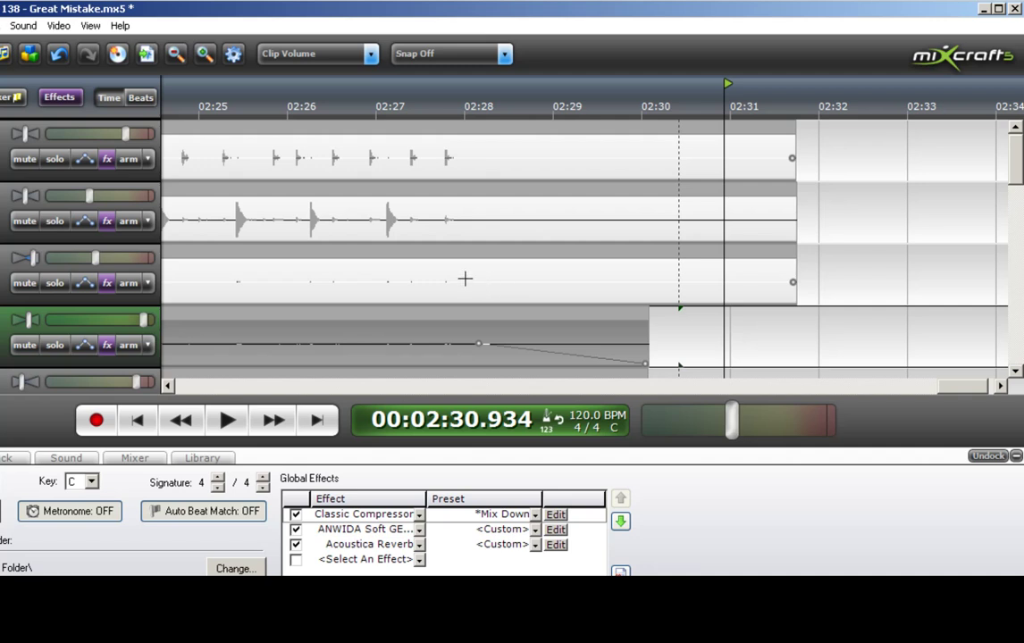
left_click_drag(795, 282, 650, 299)
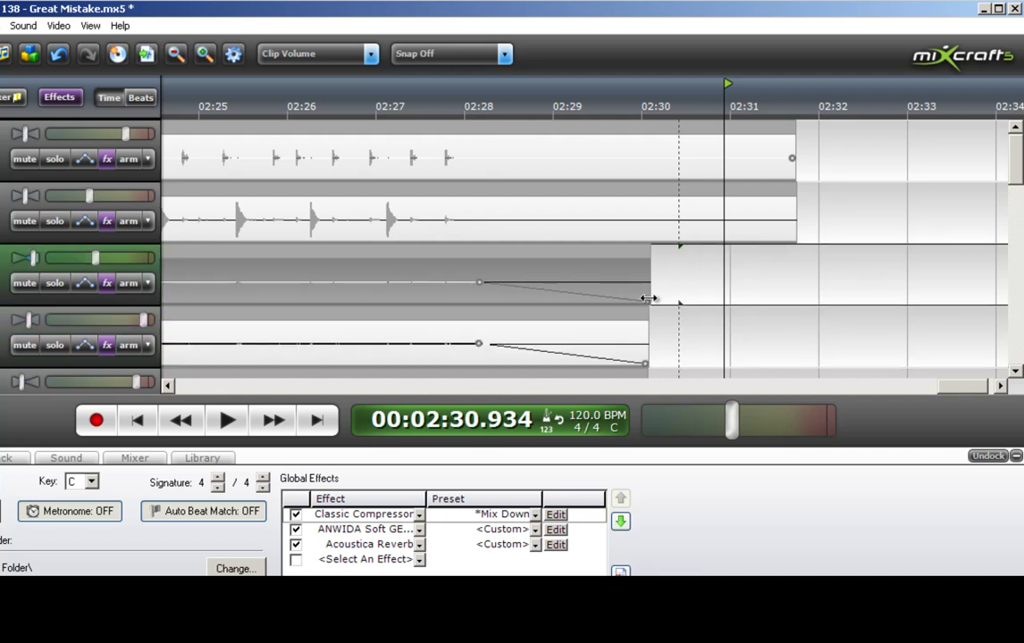
left_click_drag(797, 234, 644, 239)
left_click(479, 158)
left_click_drag(788, 158, 649, 166)
Turn off solo on the Ride, Bass, Guitar 1, Guitar 2 and second vocal tracks
scroll(670, 186, "down", 1)
scroll(670, 186, "down", 4)
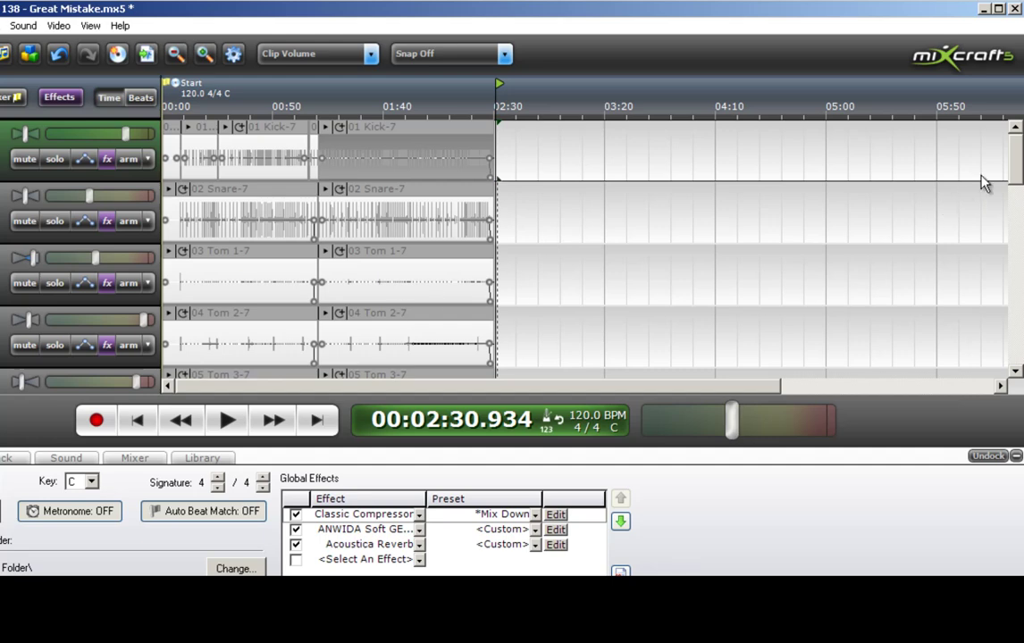
left_click_drag(1019, 157, 1018, 277)
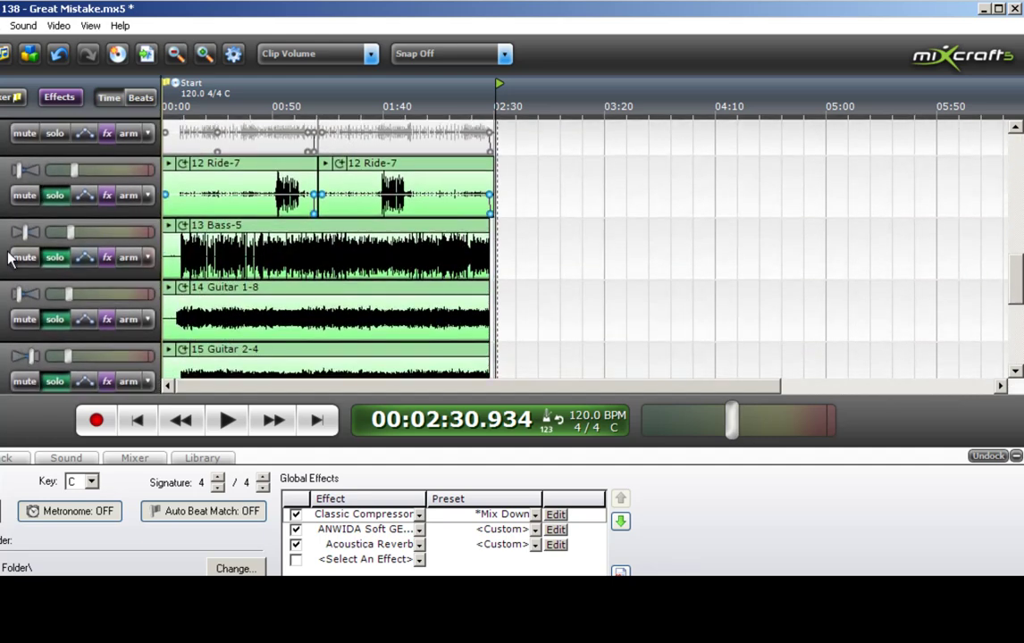
left_click(55, 196)
left_click(54, 257)
left_click(54, 319)
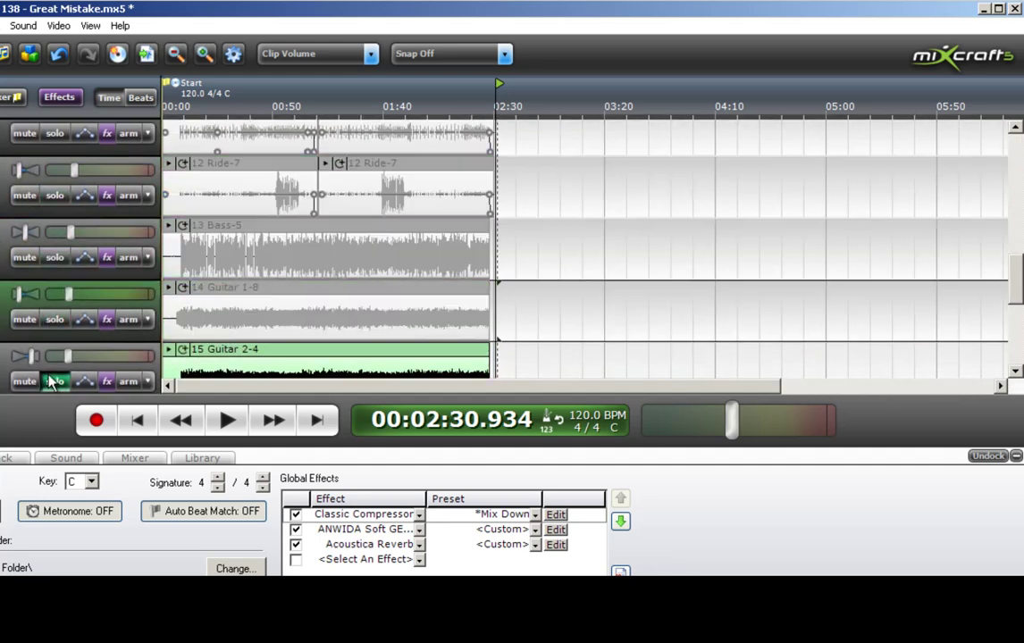
left_click(54, 380)
left_click_drag(1019, 293, 1019, 335)
left_click(54, 223)
left_click(52, 268)
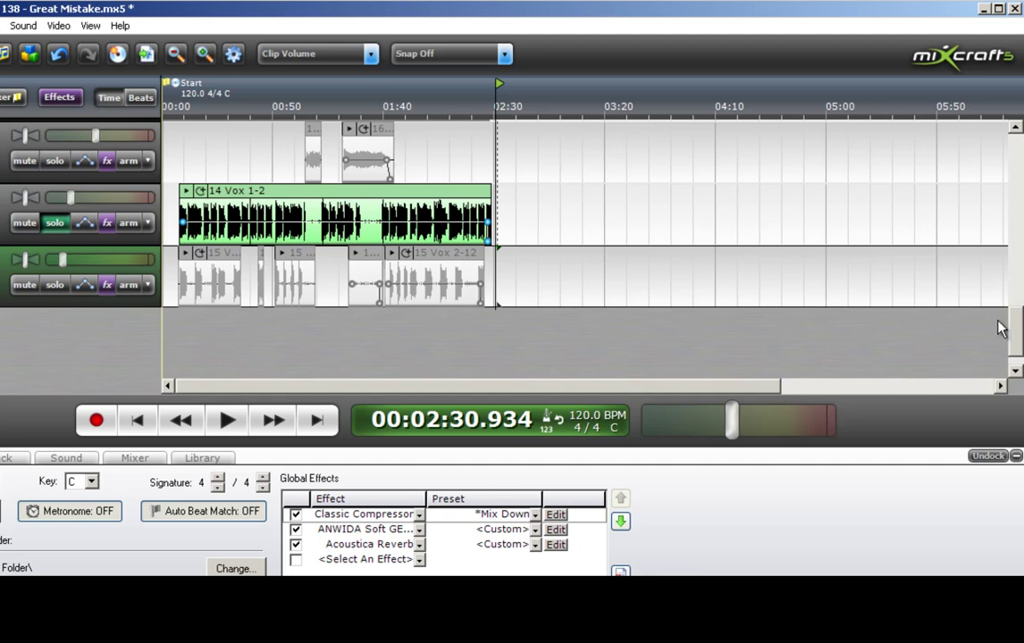
Play the end of the song from about 2:17
scroll(898, 291, "up", 5)
scroll(907, 231, "up", 7)
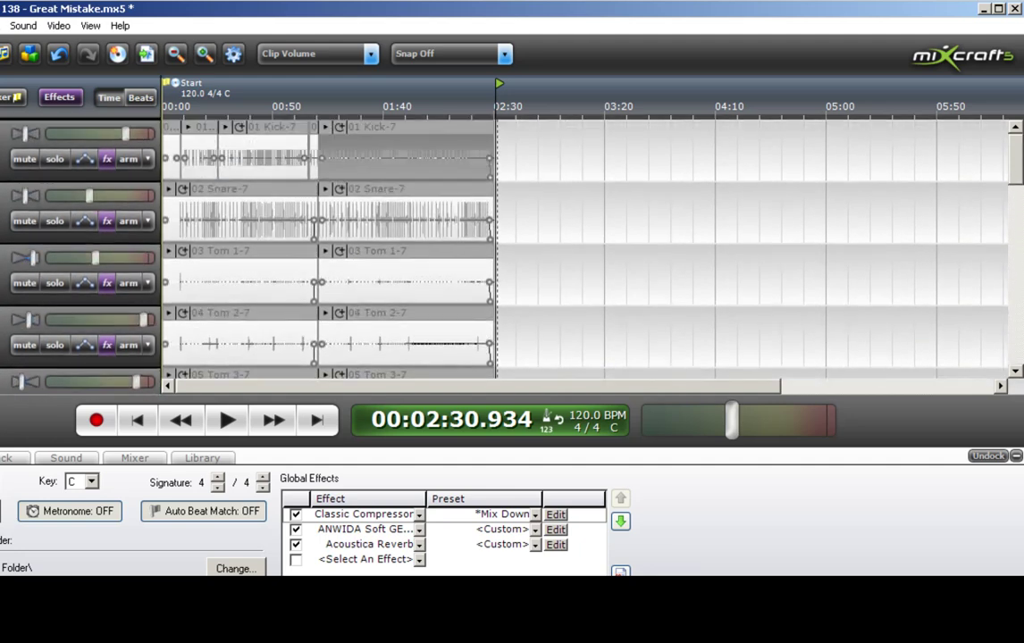
double_click(537, 144)
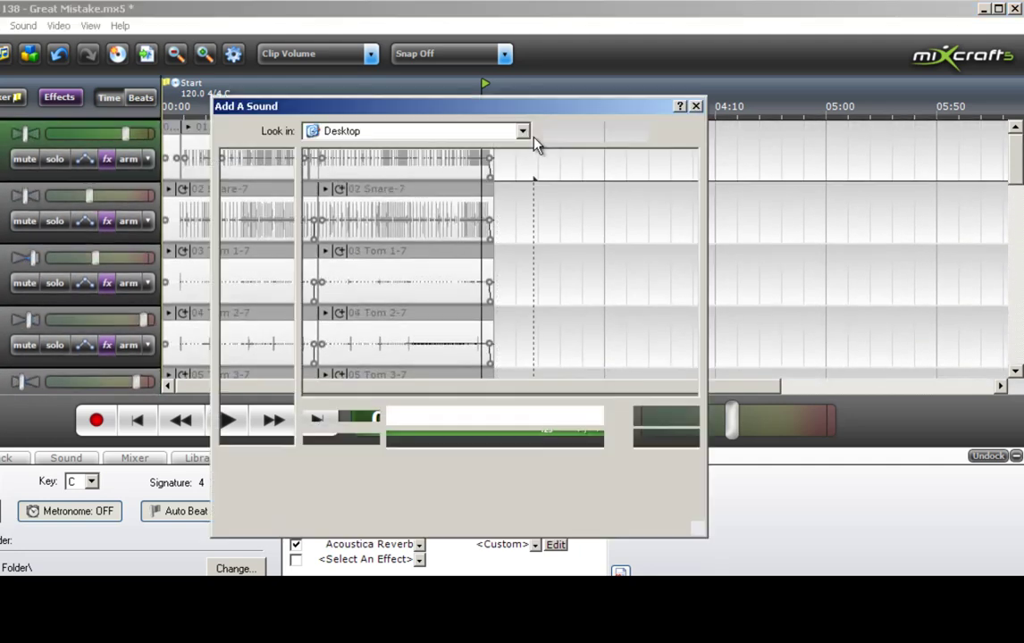
left_click(659, 438)
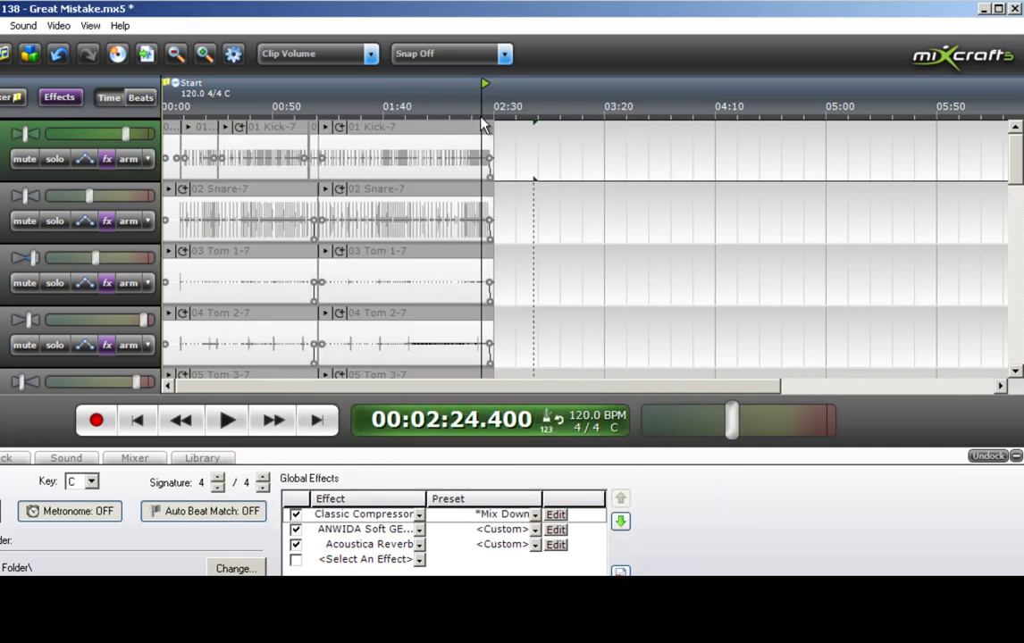
left_click(465, 104)
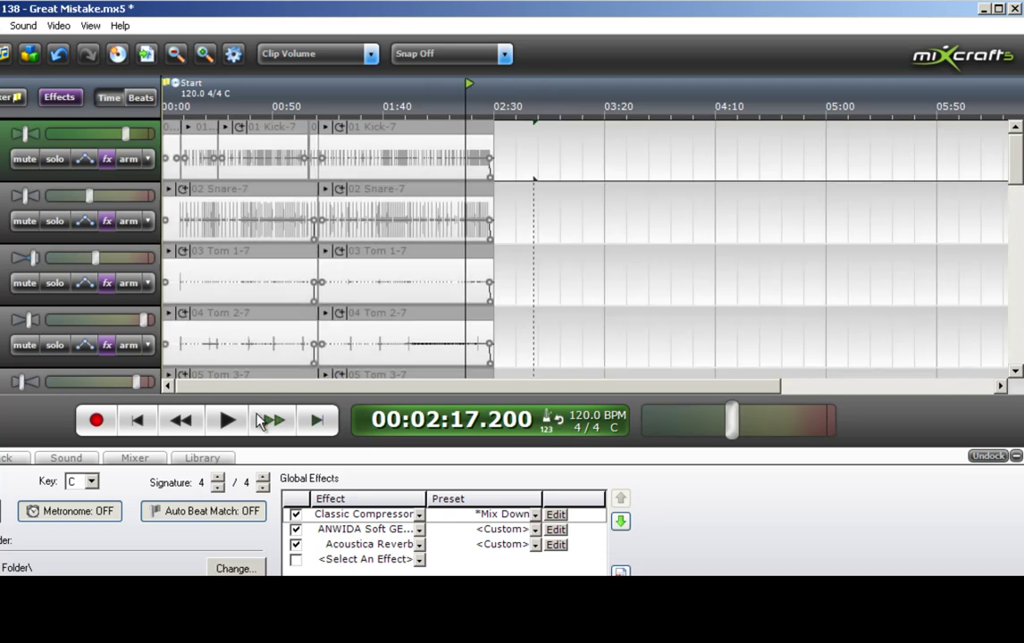
left_click(226, 422)
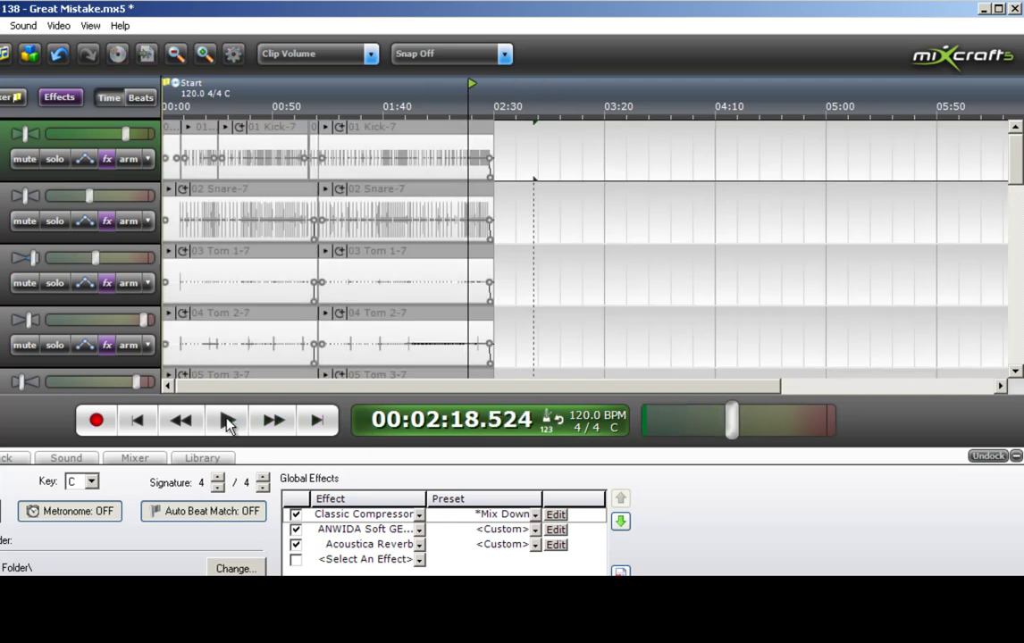
Turn off solo on the Vox 1 track
scroll(912, 161, "down", 10)
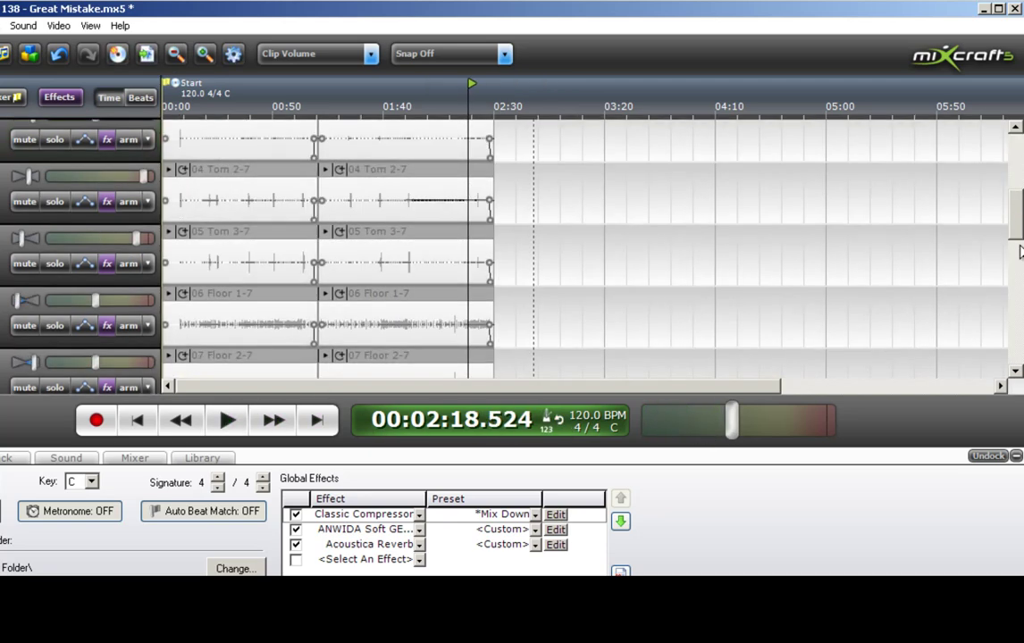
left_click(54, 186)
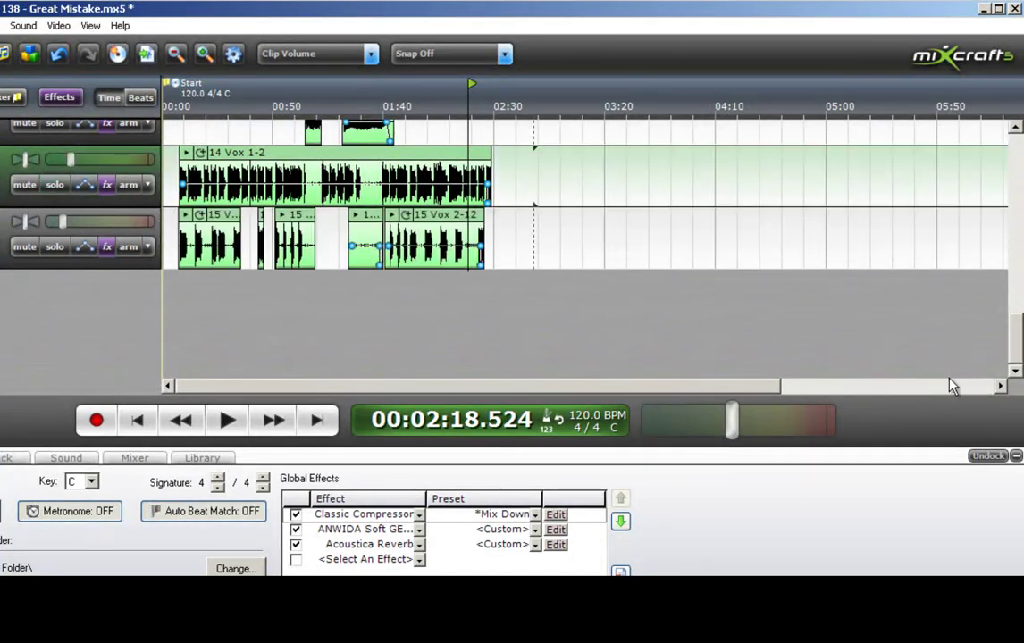
left_click_drag(1018, 347, 1017, 148)
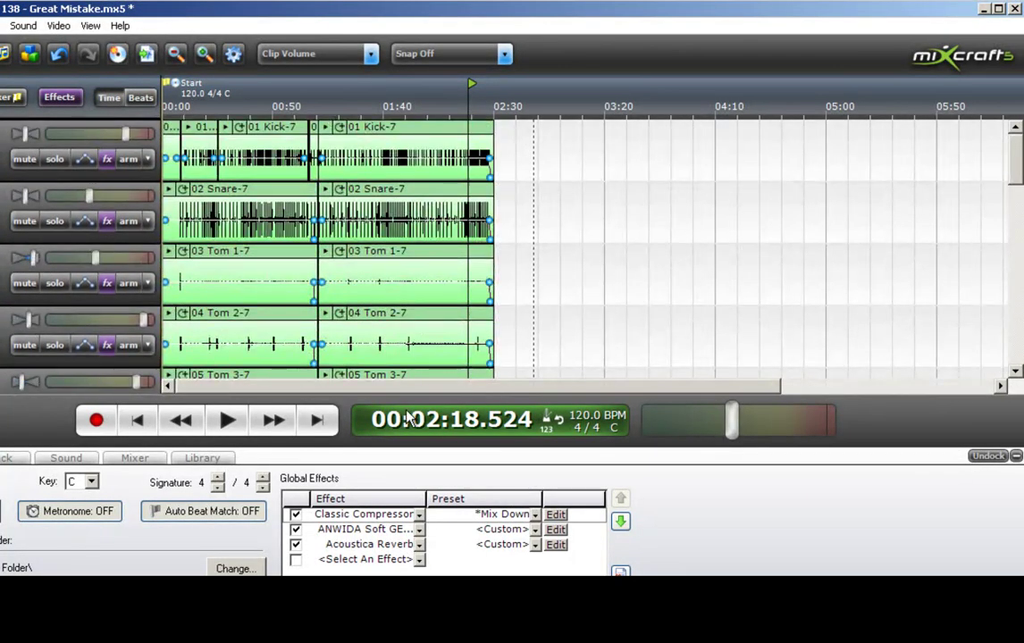
Listen to the ending with all tracks from about 2:18, then return the playhead to the project start
left_click(228, 421)
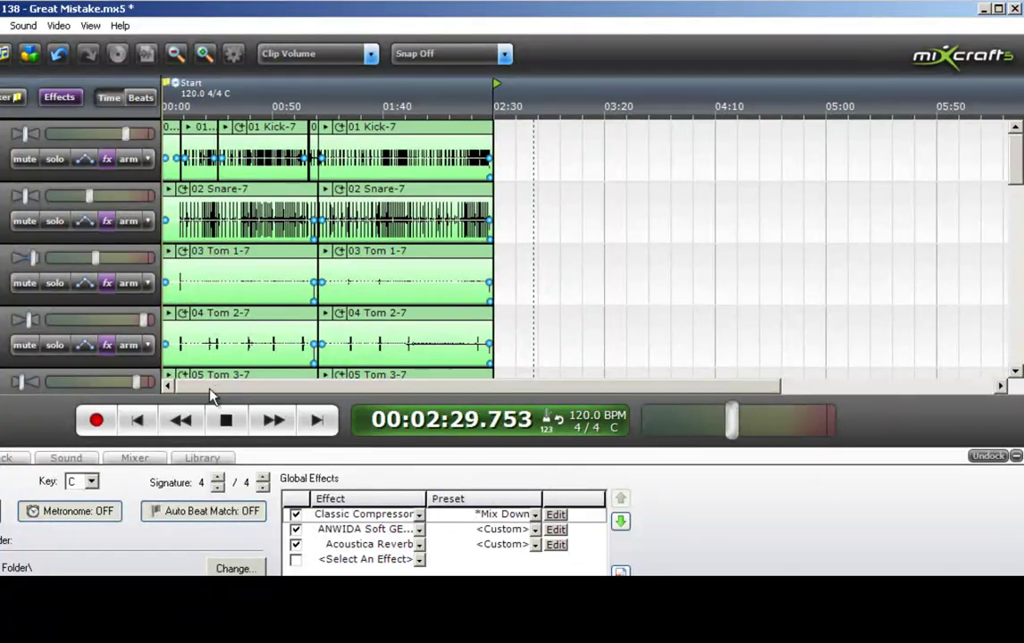
left_click(229, 423)
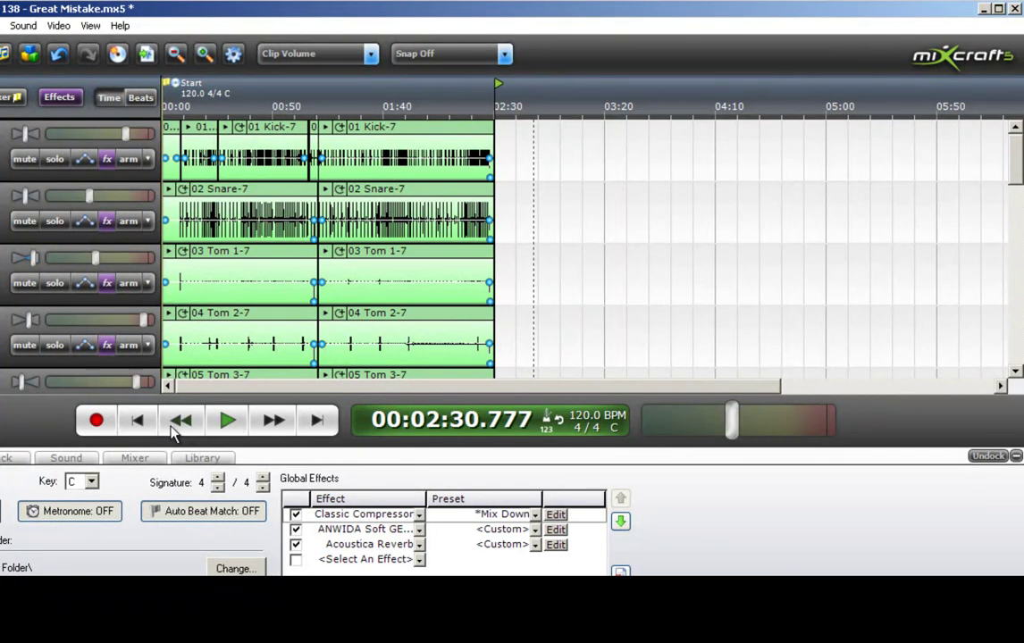
left_click(137, 422)
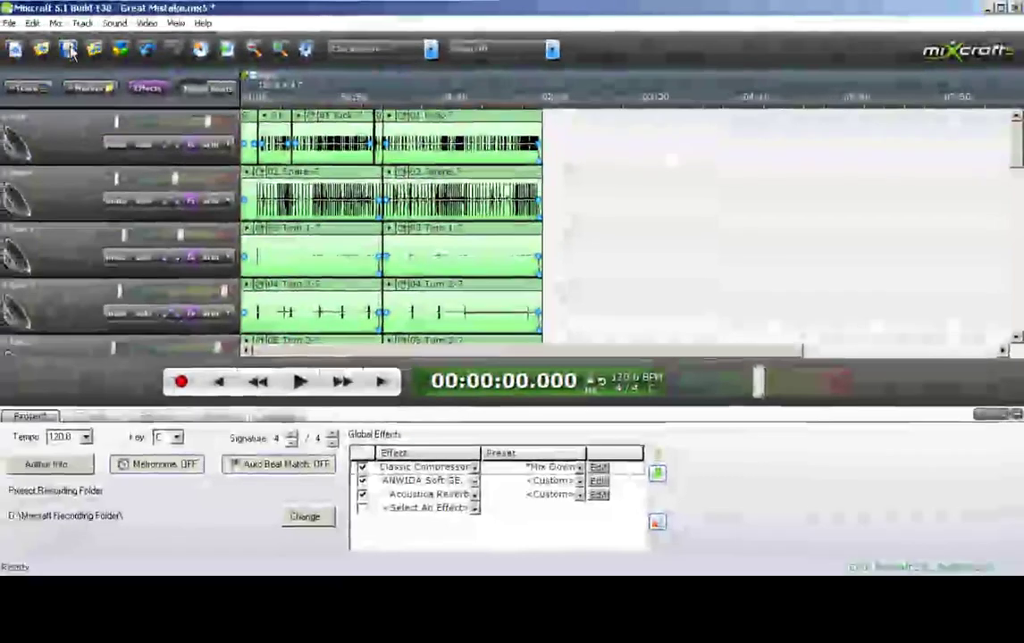
Save the project and set up an MP3 mix down to the Desktop with the file name Great Mistake
left_click(9, 23)
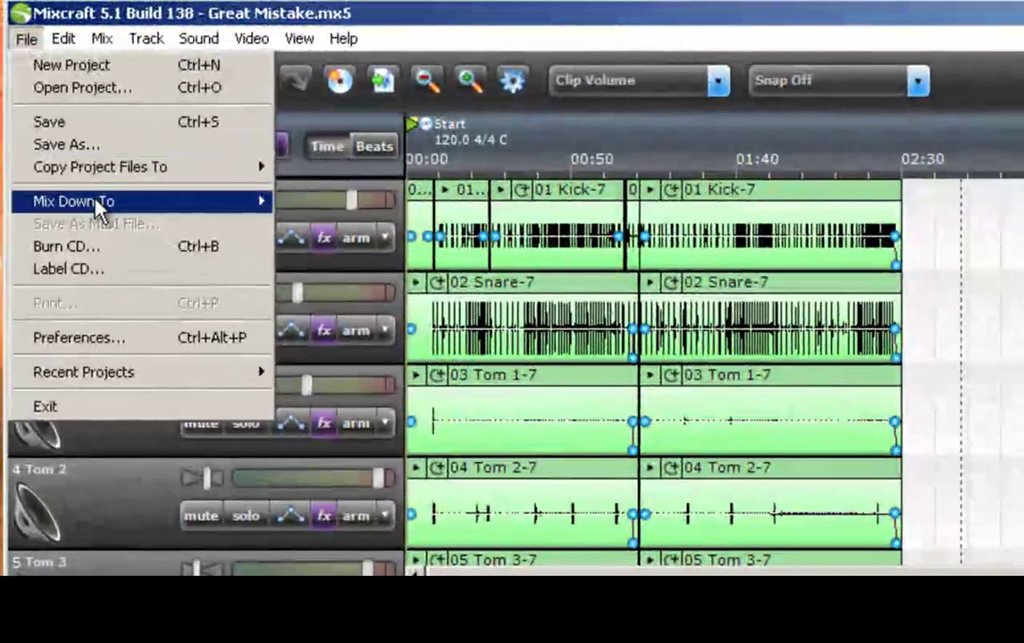
mouse_move(89, 194)
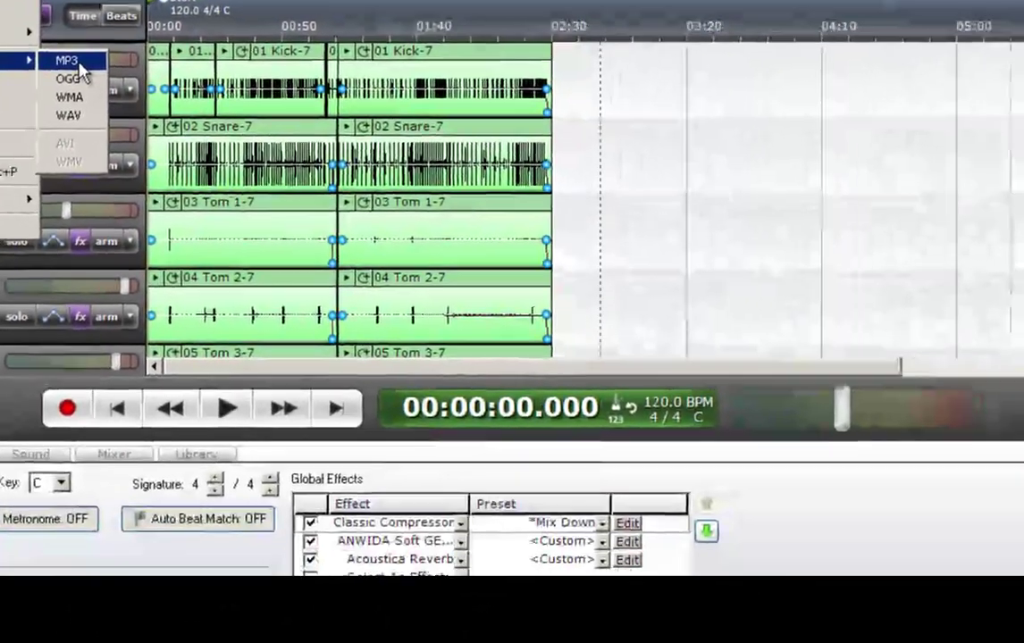
left_click(309, 202)
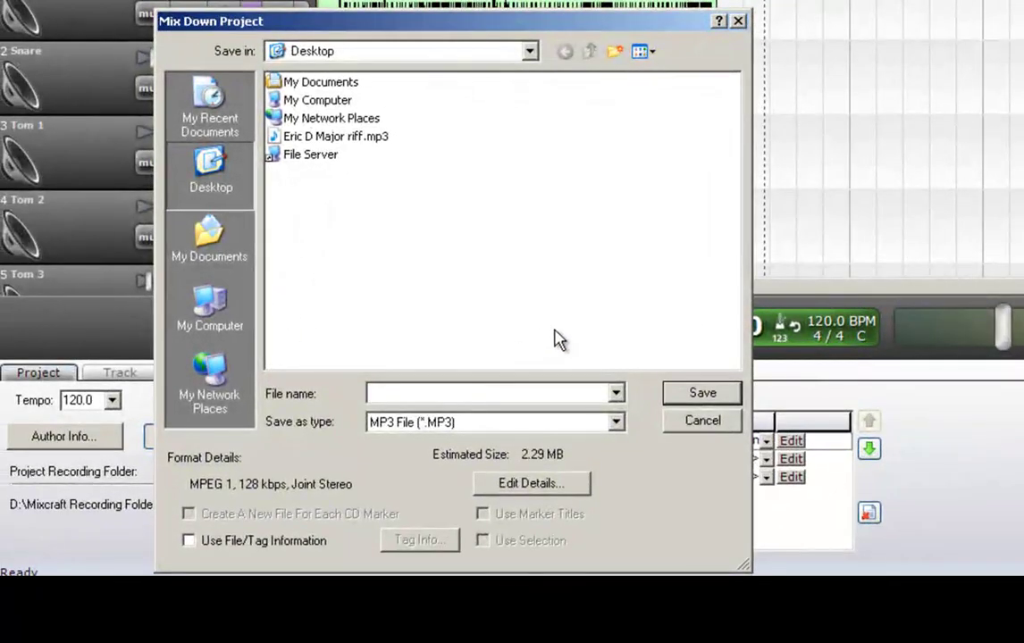
type("Gr")
type("Mistake")
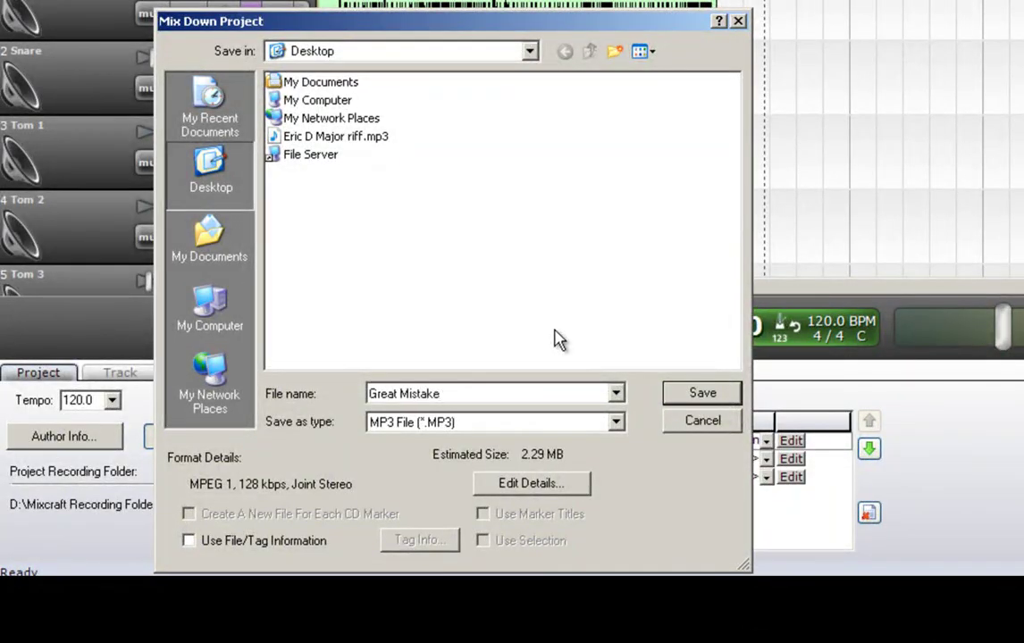
Raise the MP3 preset quality to the highest setting, Super Quality at 320 kbps stereo
left_click(527, 484)
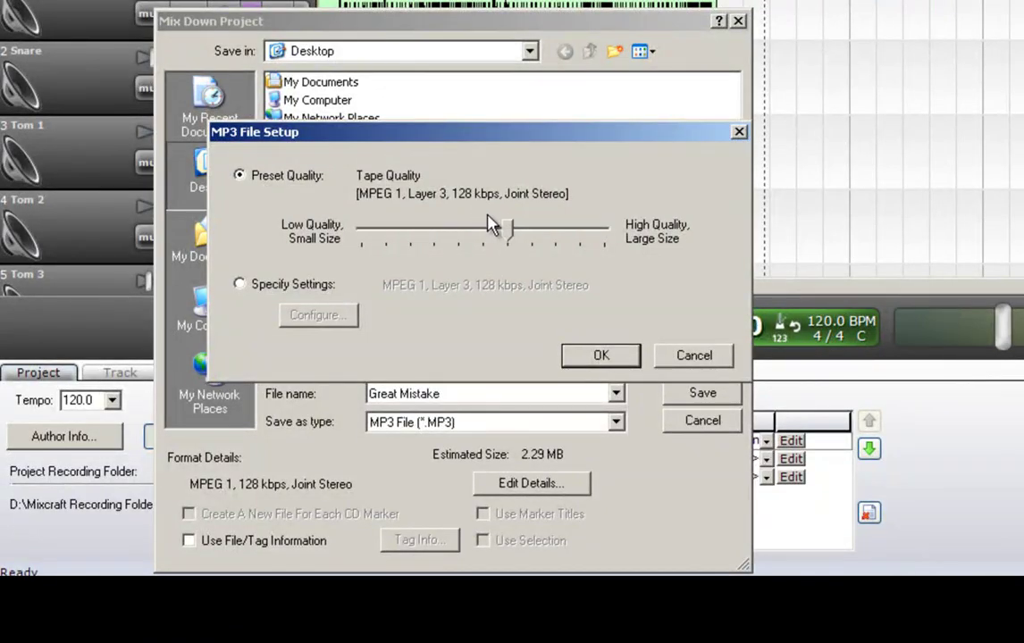
left_click_drag(509, 237, 608, 234)
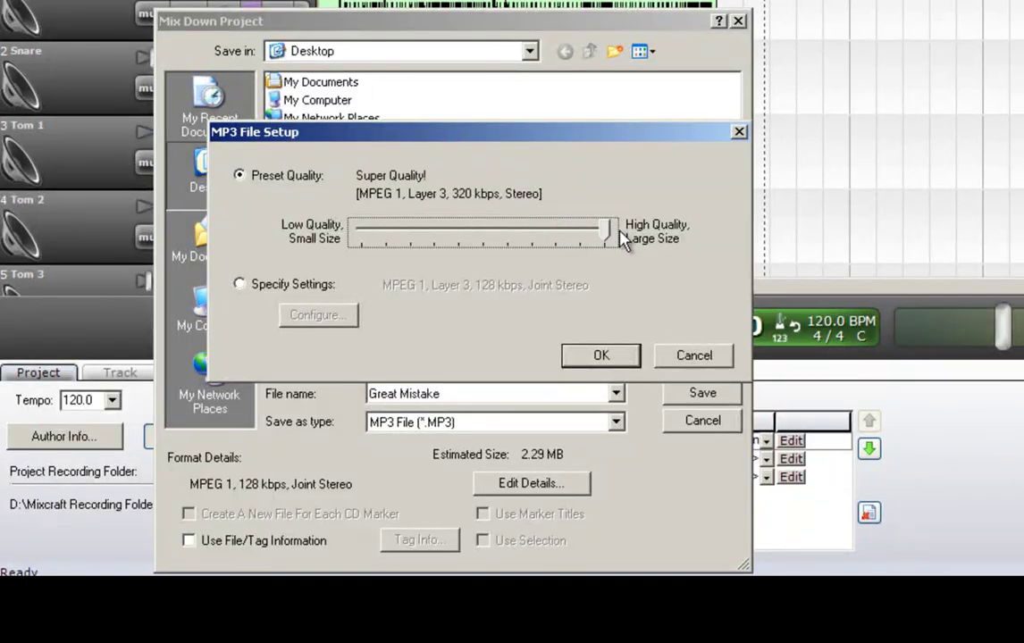
left_click(602, 362)
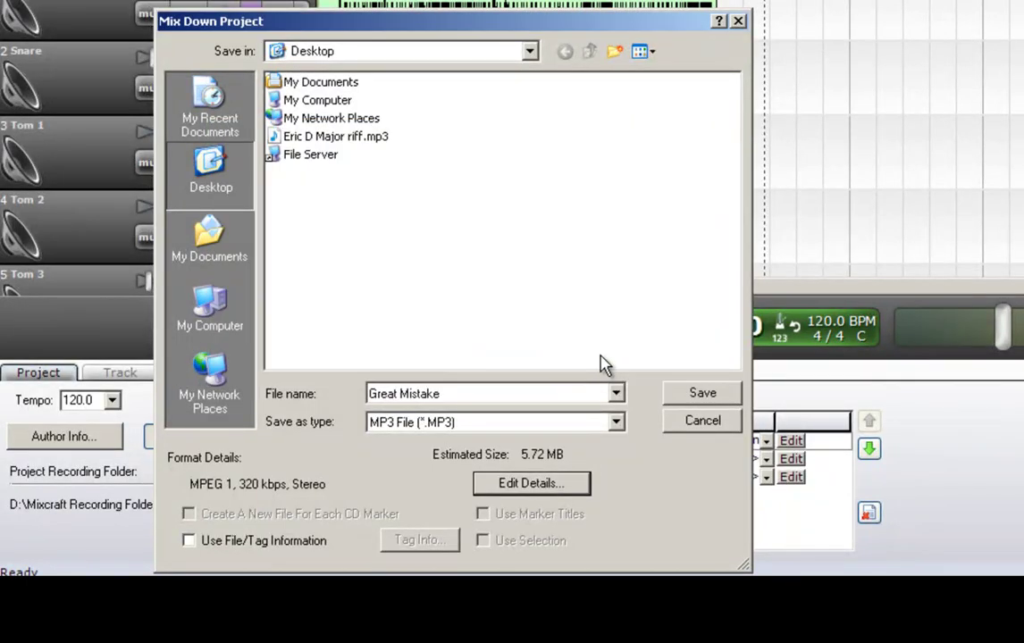
Enable file/tag information with title Great Mistake, both authors' names, album Mixcraft Tutorials and genre Blues
left_click(188, 541)
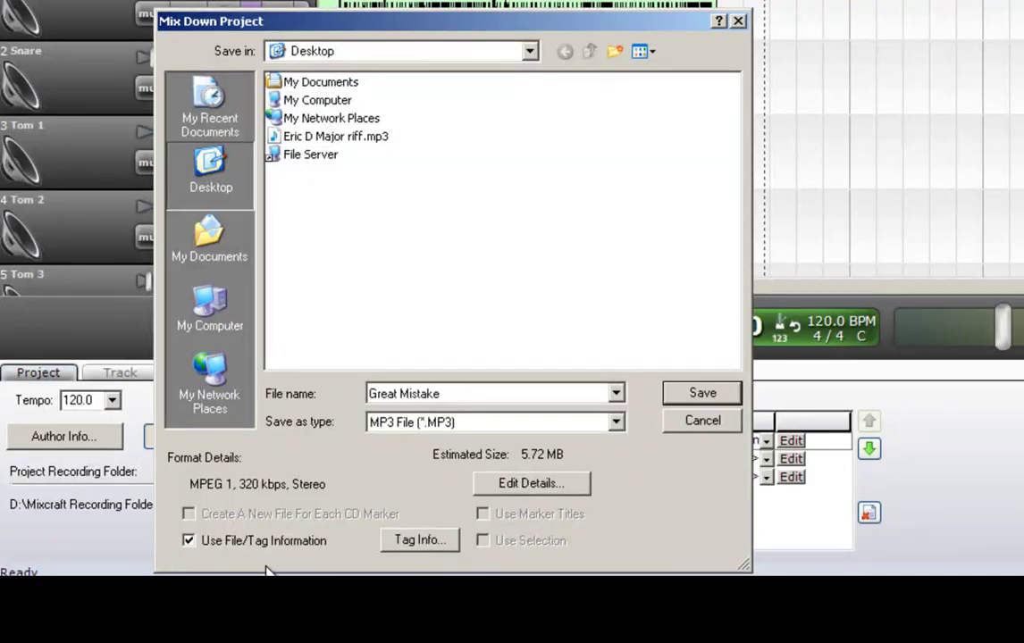
left_click(420, 540)
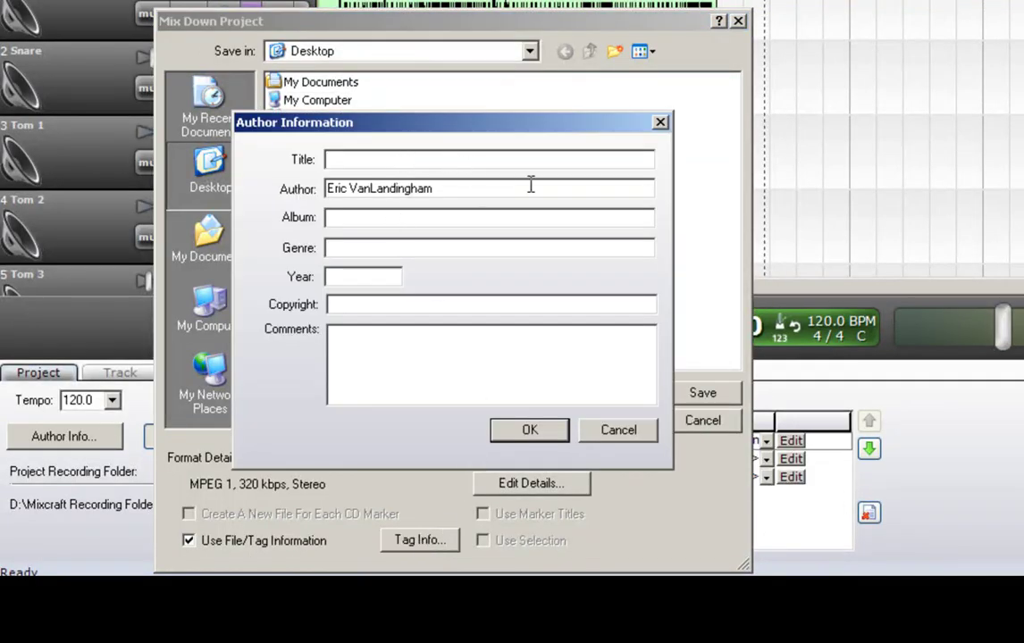
type("Great Mistake")
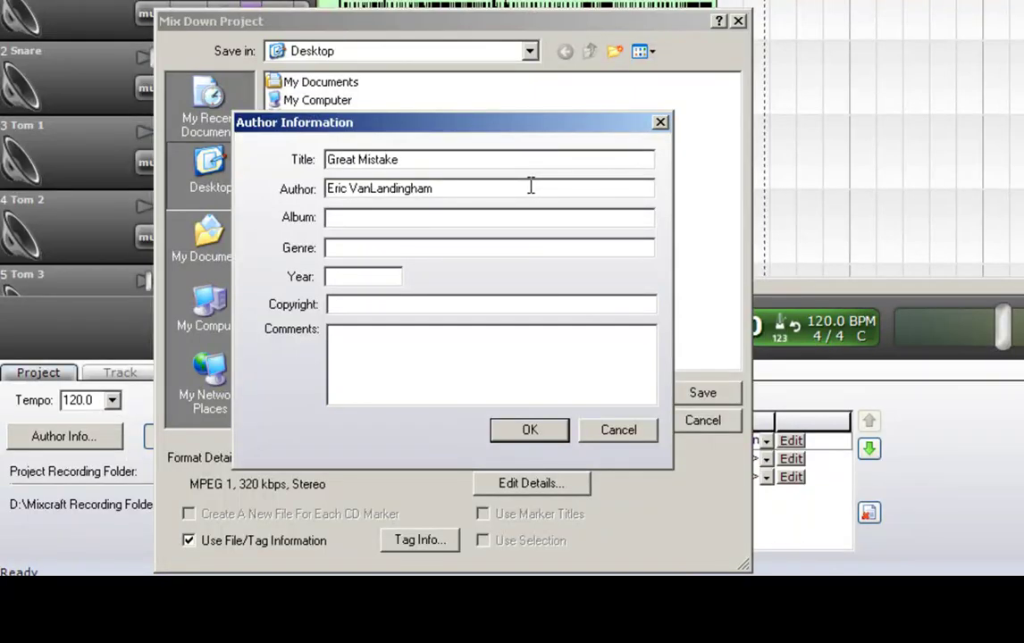
left_click(461, 188)
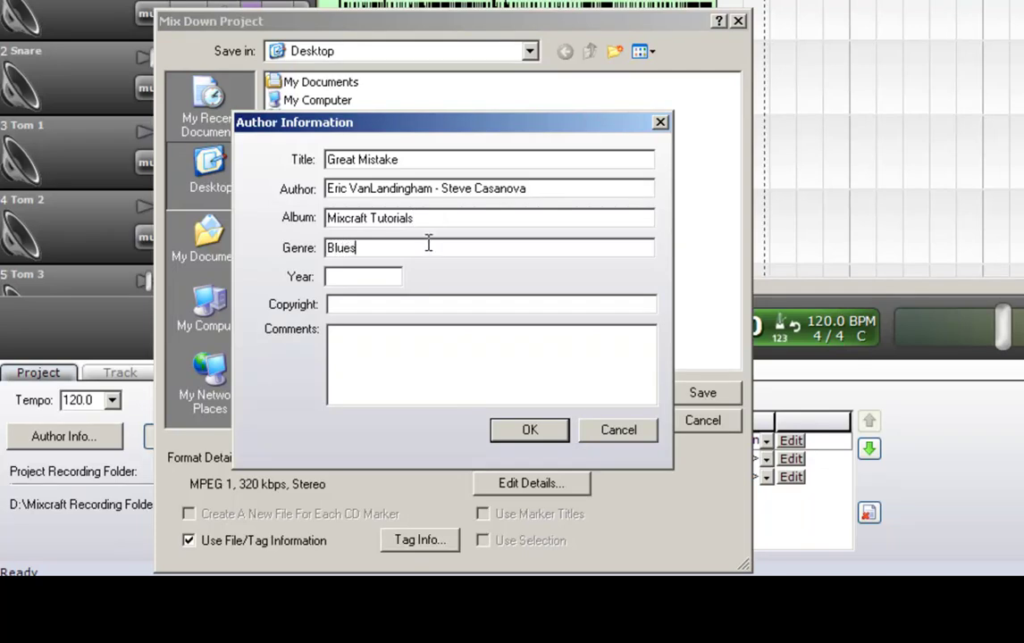
Set the tag year to 2010, add a short comment and save the MP3 mix down
left_click(359, 277)
type("201")
type("0")
type("ocks!")
left_click(550, 436)
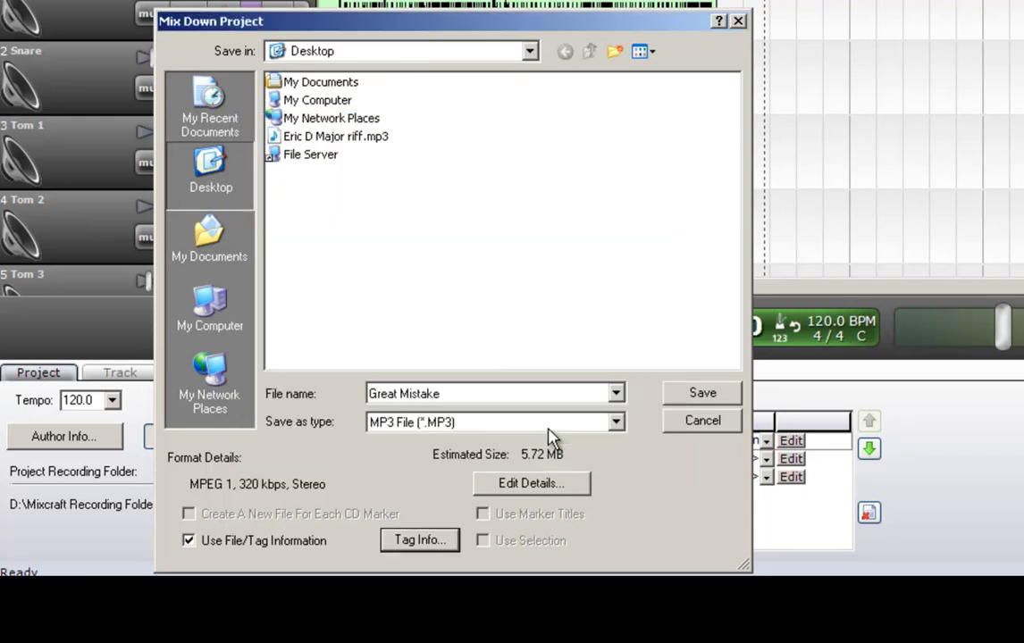
left_click(681, 394)
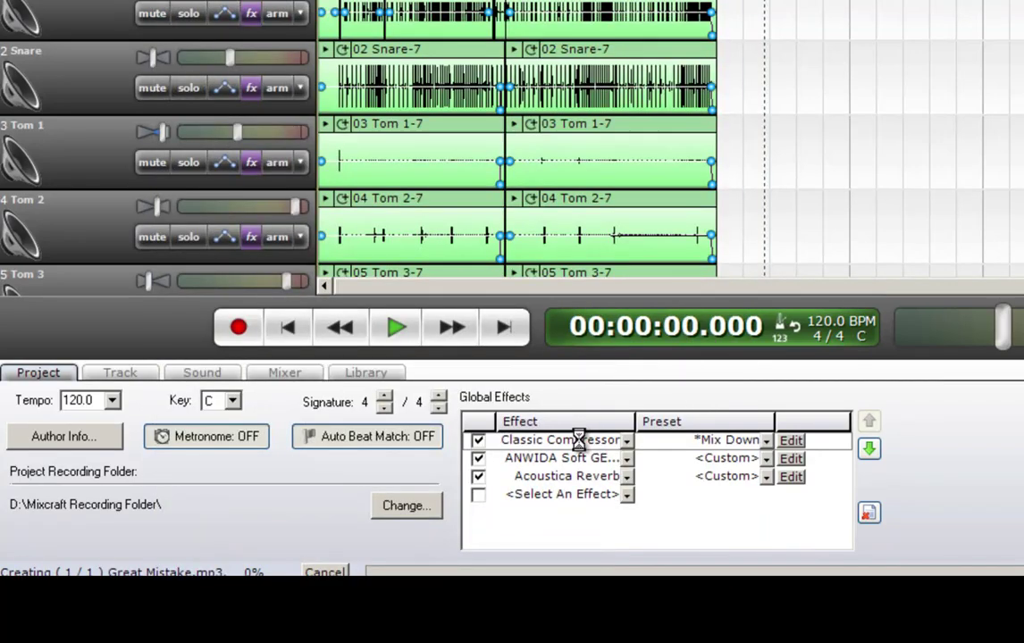